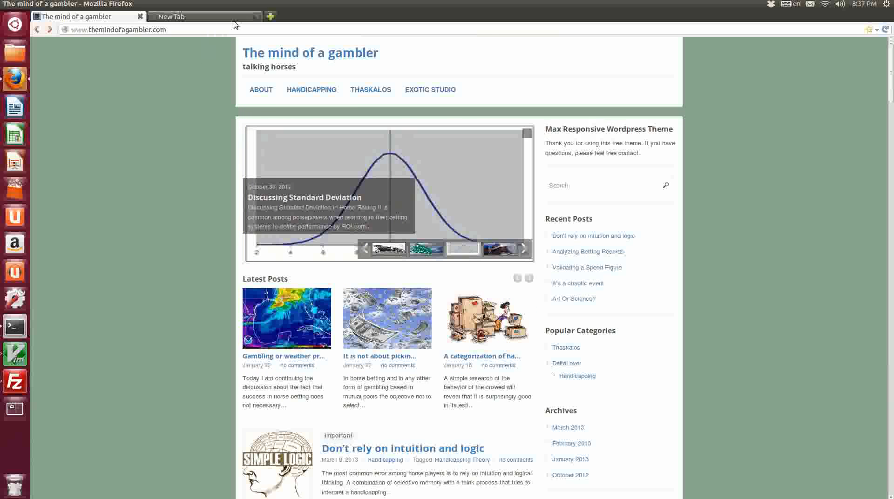
# Close the empty extra tab and open the Exotic Studio page of the site.
pyautogui.click(255, 16)
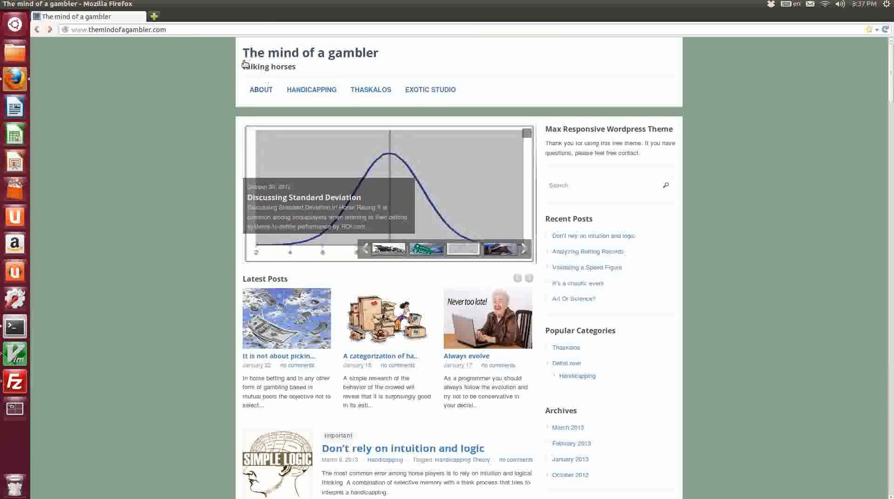
pyautogui.click(428, 90)
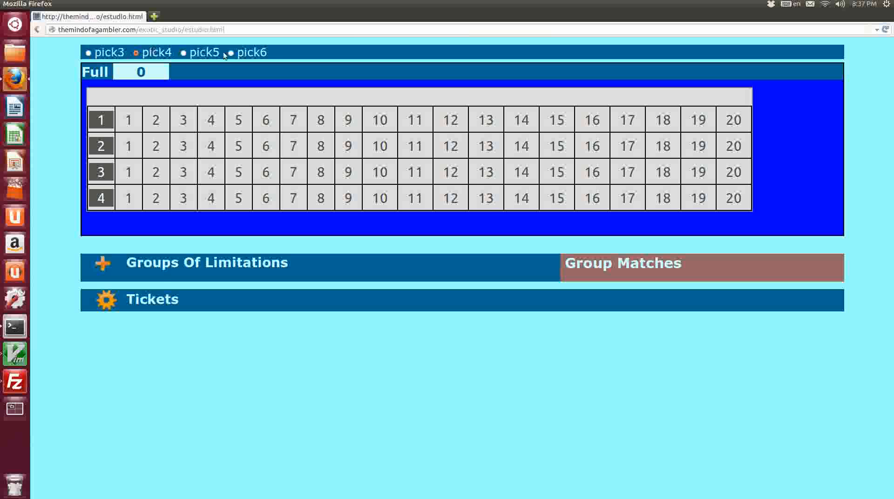
# Preview the pick5 and pick6 bet grids and return to the pick4 bet type.
pyautogui.click(184, 54)
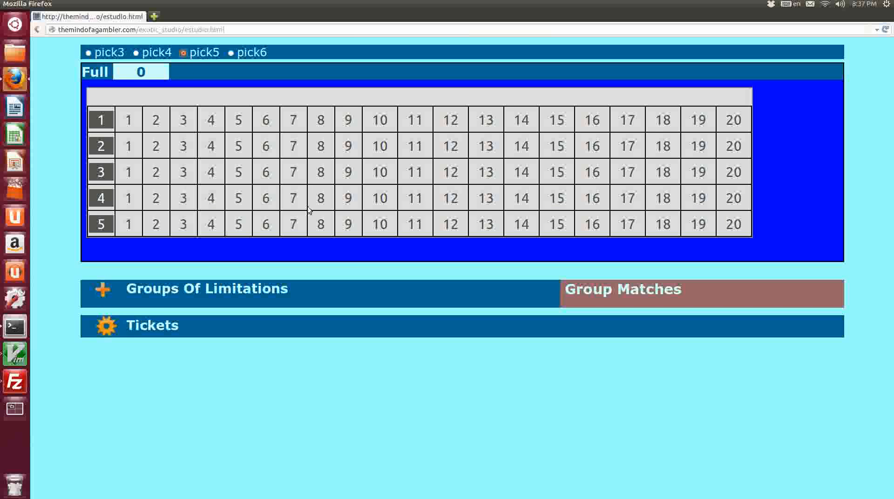
pyautogui.click(231, 53)
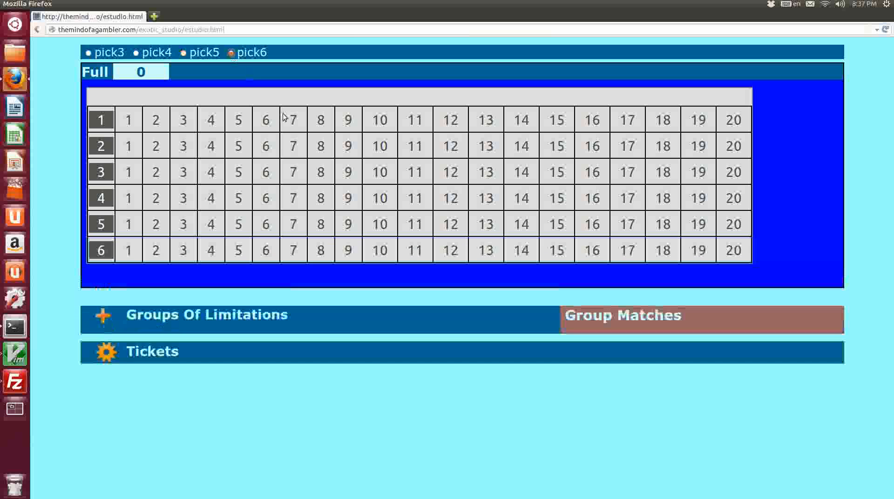
pyautogui.click(136, 53)
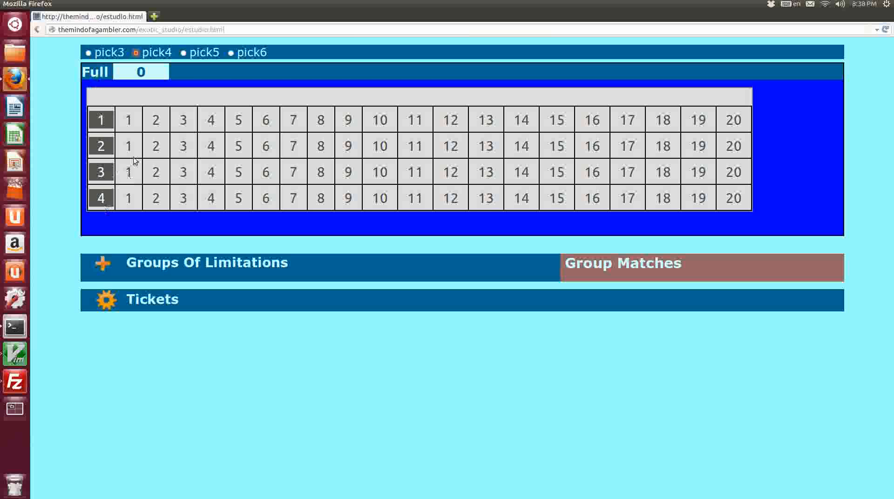
# Select horses 1 through 4 in races 1 and 2 of the pick4 grid.
pyautogui.click(130, 122)
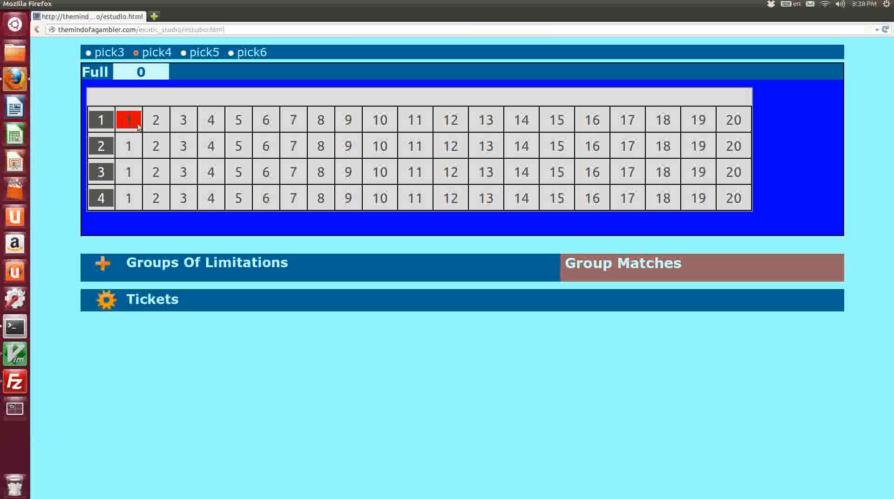
pyautogui.click(156, 122)
pyautogui.click(184, 121)
pyautogui.click(211, 120)
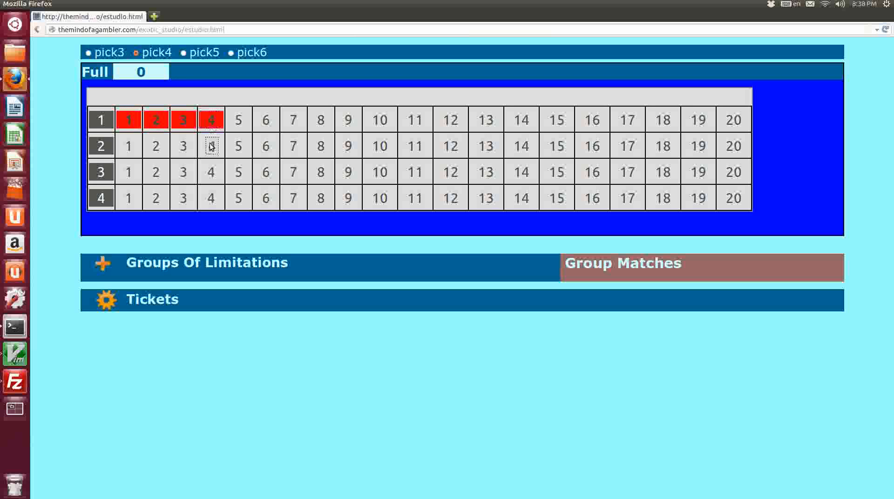
pyautogui.click(211, 146)
pyautogui.click(184, 145)
pyautogui.click(156, 148)
pyautogui.click(129, 146)
# Select horses 1 through 4 in races 3 and 4 of the pick4 grid.
pyautogui.click(129, 172)
pyautogui.click(156, 172)
pyautogui.click(187, 173)
pyautogui.click(211, 173)
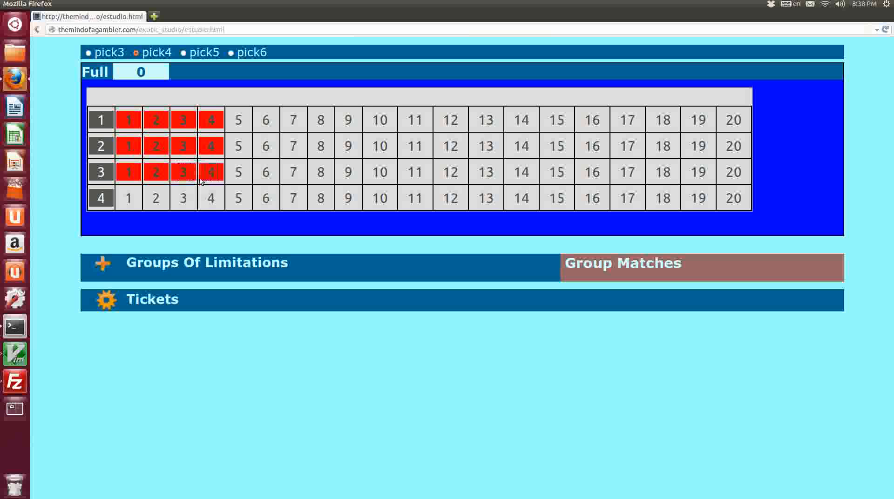
pyautogui.click(125, 200)
pyautogui.click(166, 199)
pyautogui.click(184, 198)
pyautogui.click(205, 200)
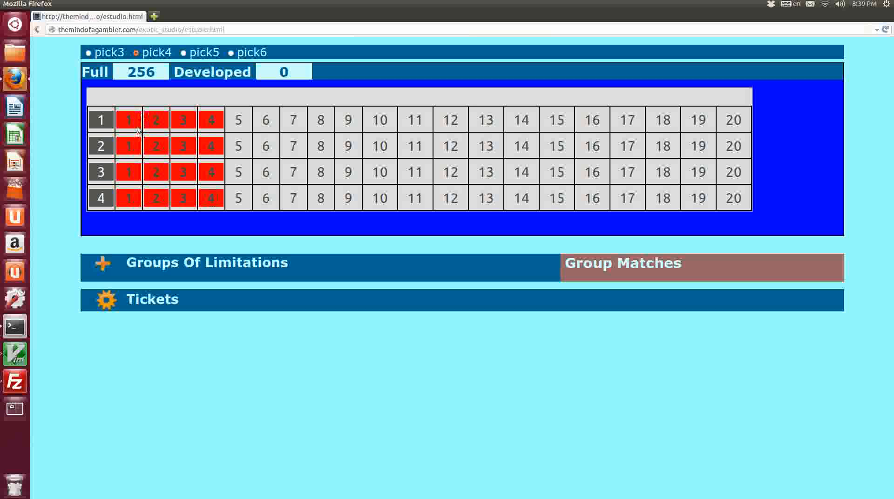
# Toggle horse 5 in race 1 and horse 4 in race 2 on and off to test the ticket count.
pyautogui.click(238, 122)
pyautogui.click(238, 121)
pyautogui.click(216, 148)
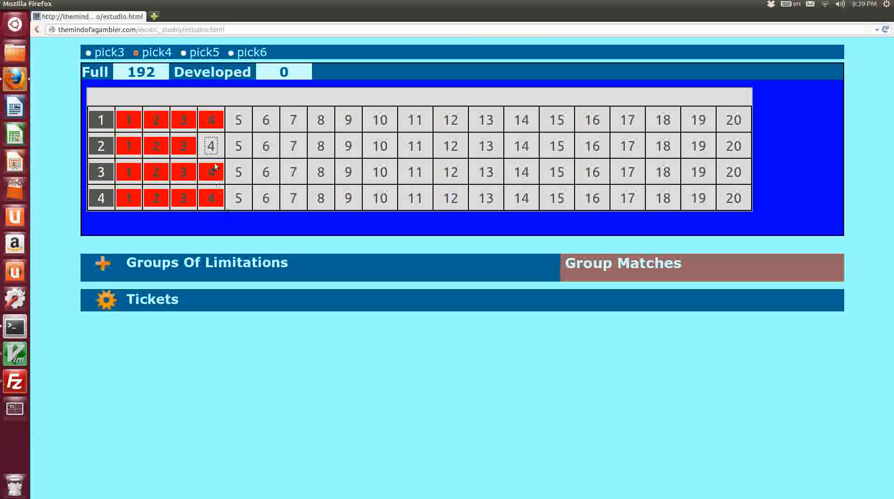
pyautogui.click(217, 148)
pyautogui.click(239, 121)
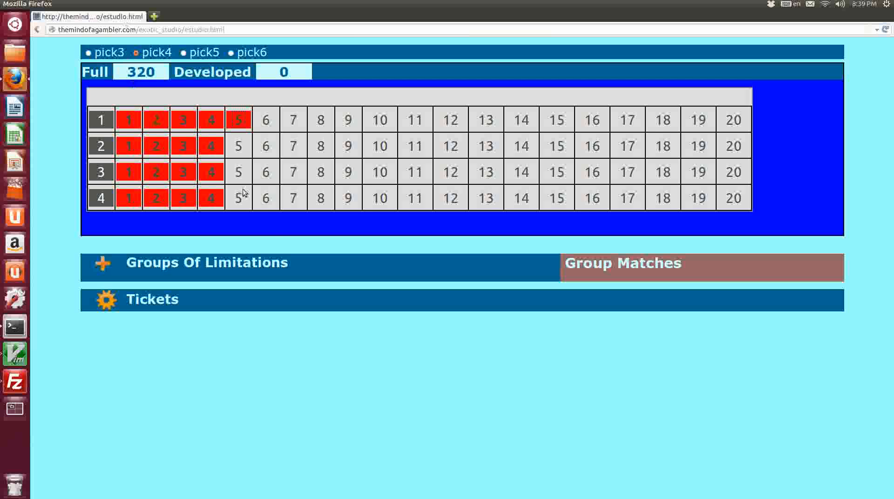
pyautogui.click(239, 122)
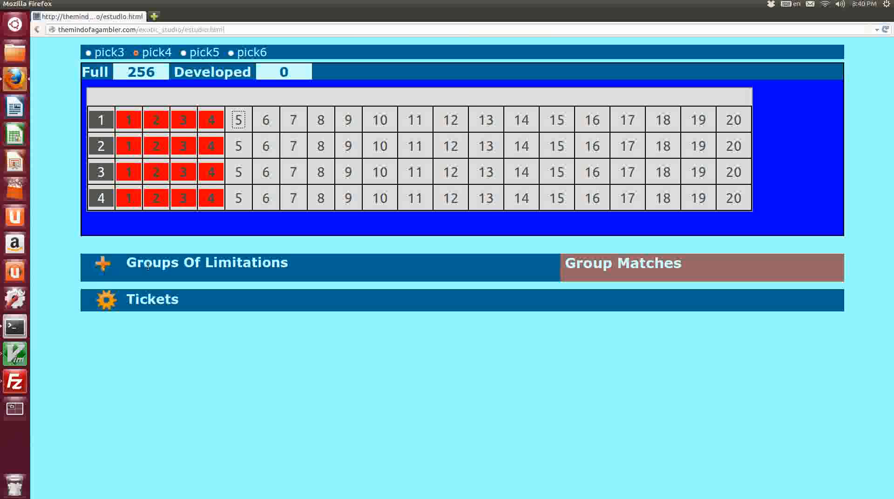
# Add a group of limitations and create its first condition, 1.1.
pyautogui.click(103, 265)
pyautogui.scroll(-1, 54, 329)
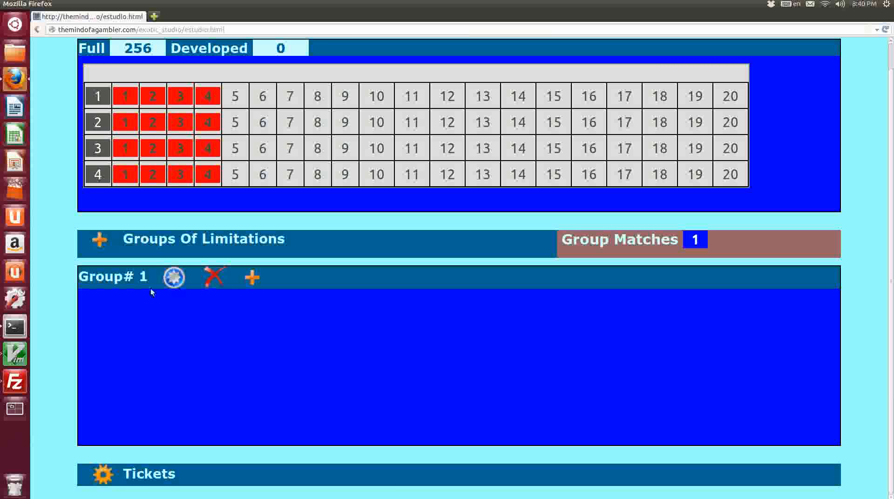
pyautogui.click(175, 279)
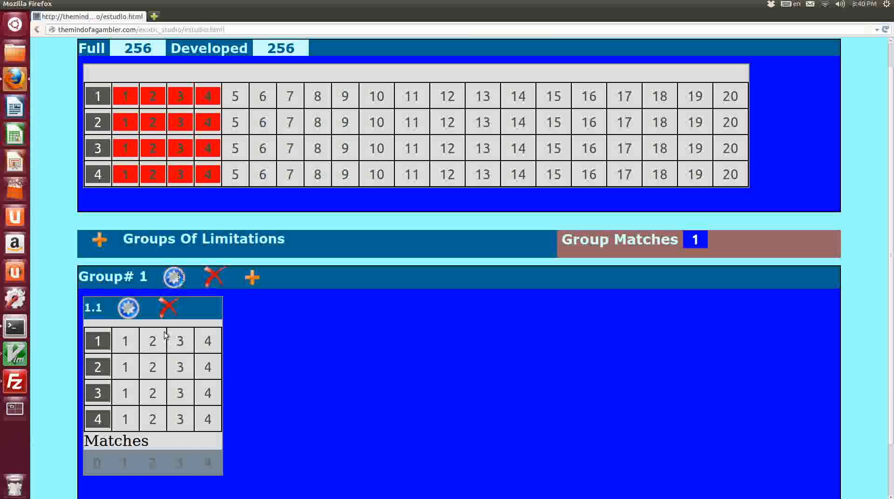
# In condition 1.1, select horse 1 in all four races and require exactly 2 matches.
pyautogui.scroll(-2, 71, 311)
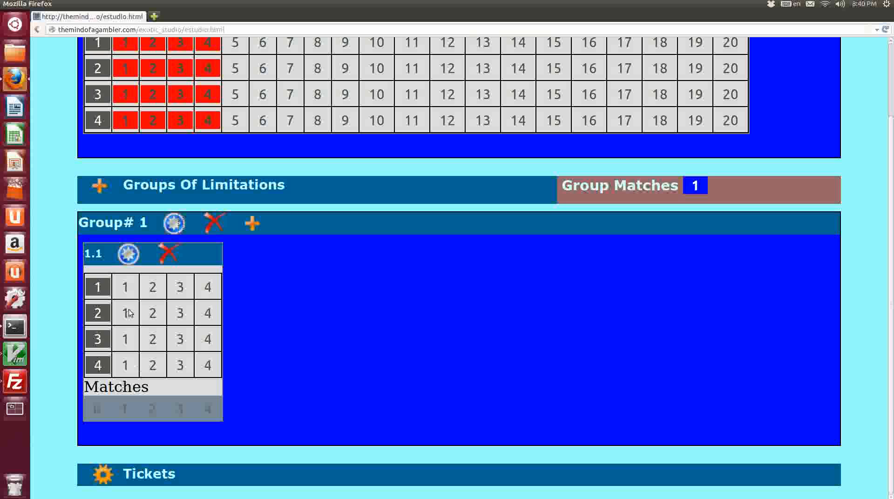
pyautogui.click(127, 290)
pyautogui.click(128, 315)
pyautogui.click(127, 340)
pyautogui.click(127, 366)
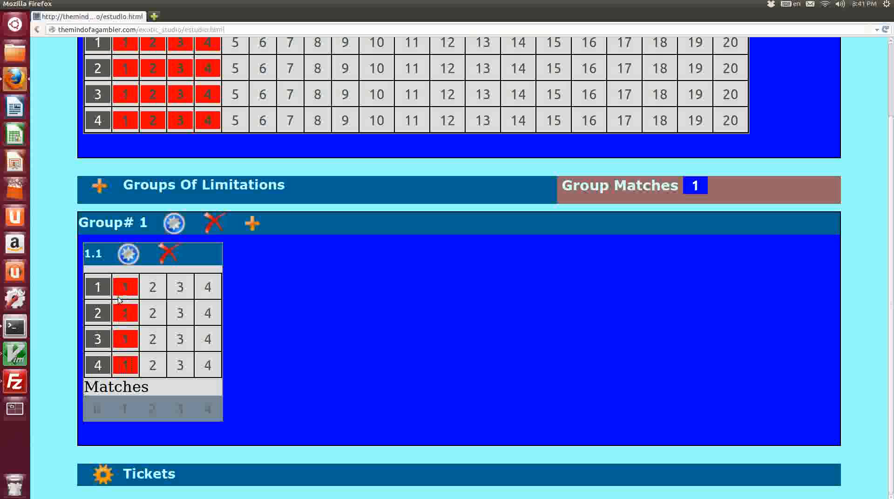
pyautogui.click(152, 410)
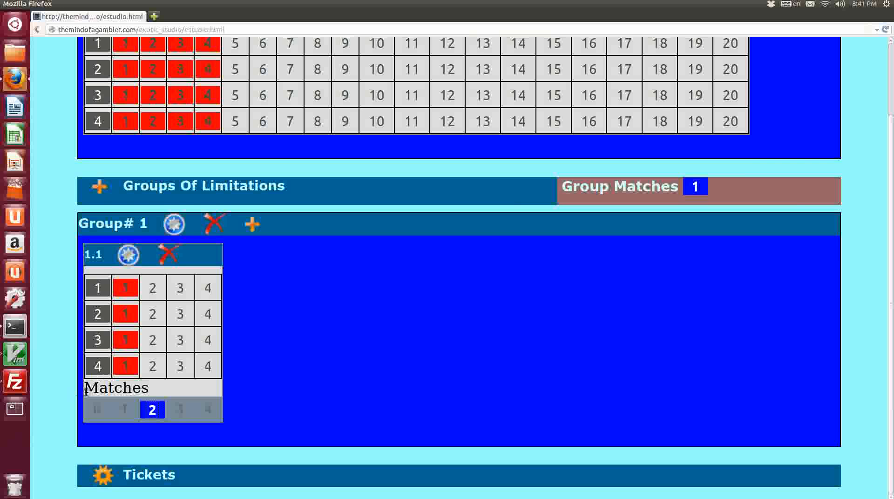
# Examine the Full and Developed ticket counts at the top of the grid.
pyautogui.scroll(3, 85, 391)
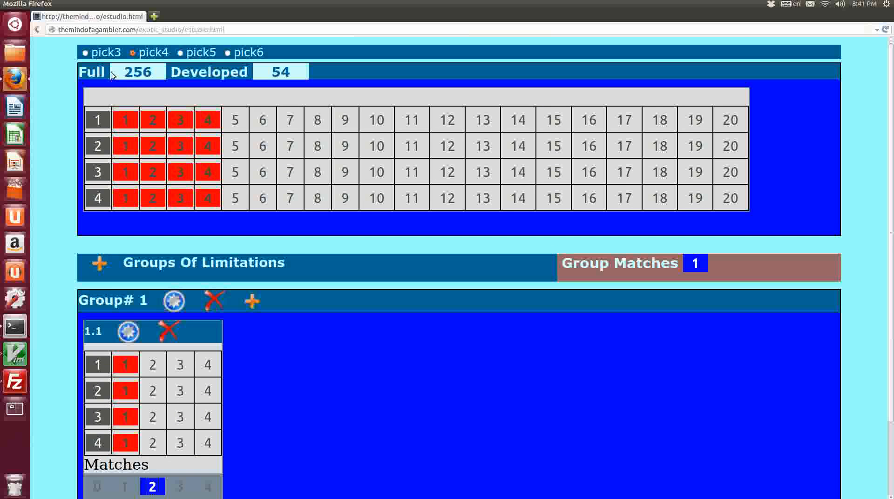
pyautogui.moveTo(122, 70); pyautogui.dragTo(156, 72)
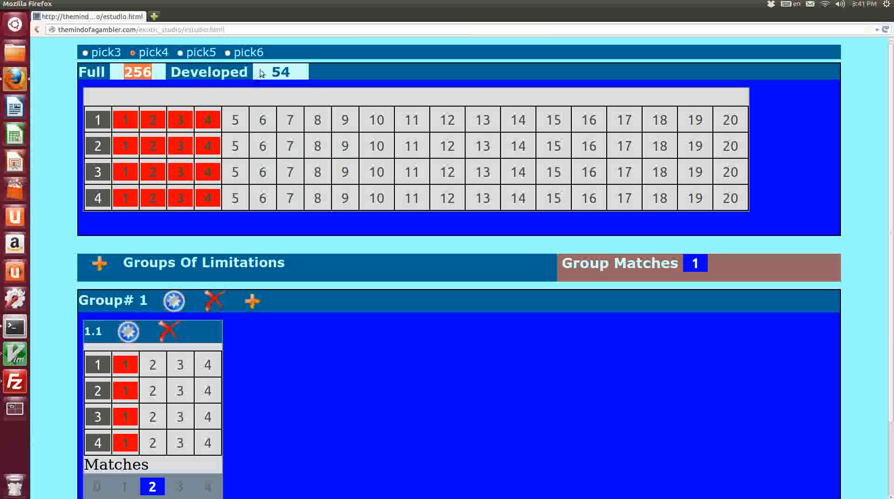
pyautogui.click(275, 75)
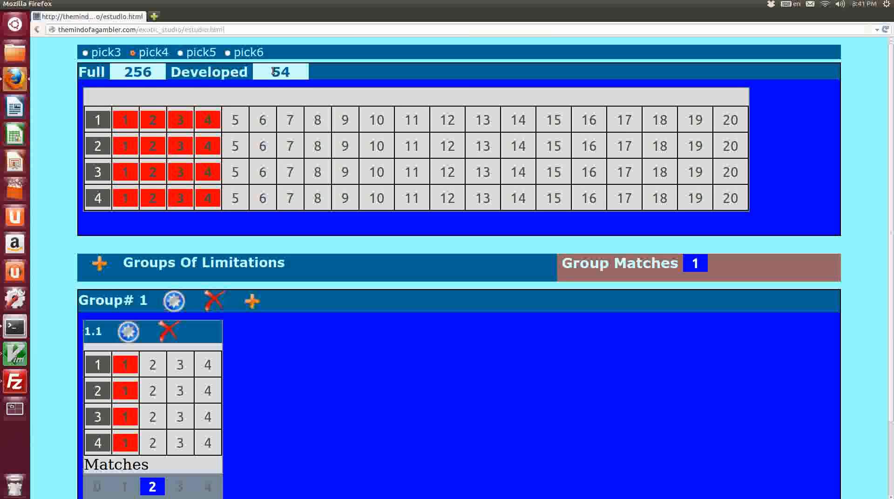
pyautogui.moveTo(274, 71); pyautogui.dragTo(299, 73)
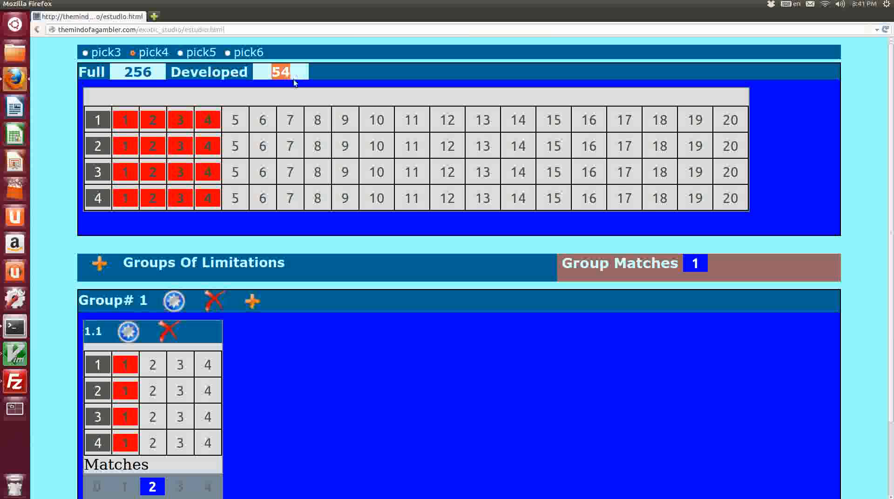
pyautogui.click(332, 380)
pyautogui.scroll(-3, 334, 379)
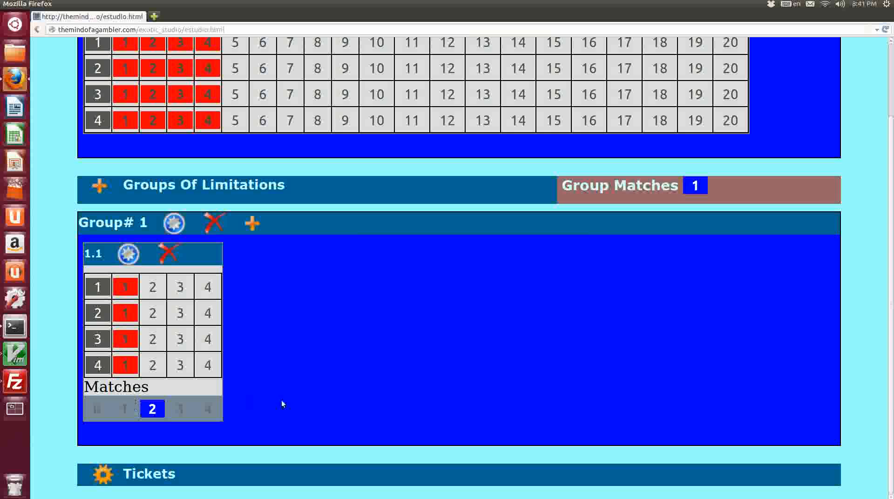
pyautogui.scroll(3, 282, 389)
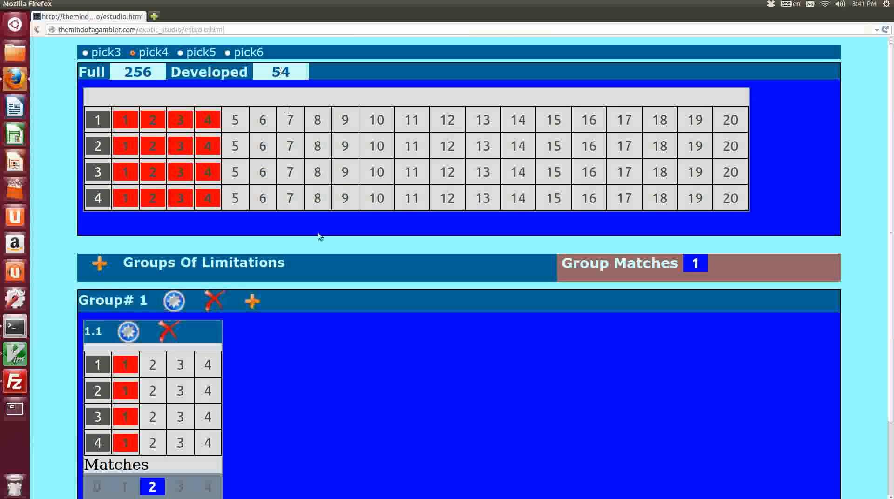
pyautogui.scroll(-3, 227, 428)
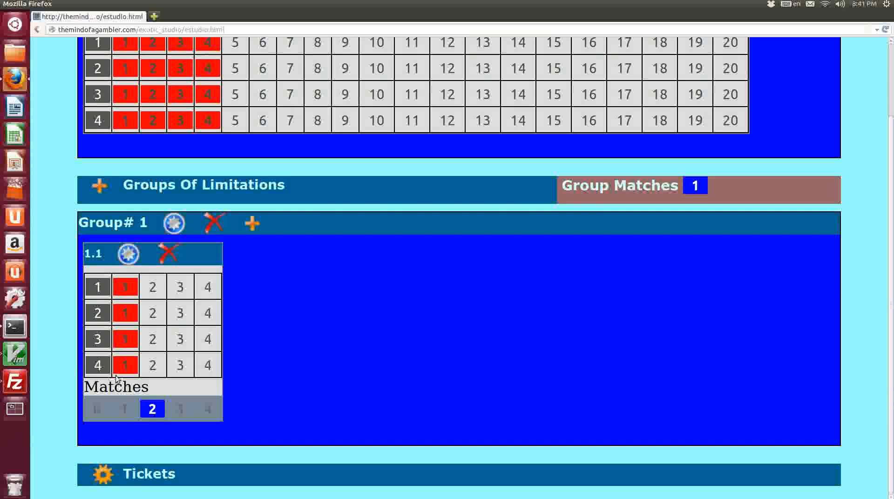
# Add condition 1.2 with horse 2 selected in every race, accepting 1, 2, 3 or 4 matches.
pyautogui.click(172, 224)
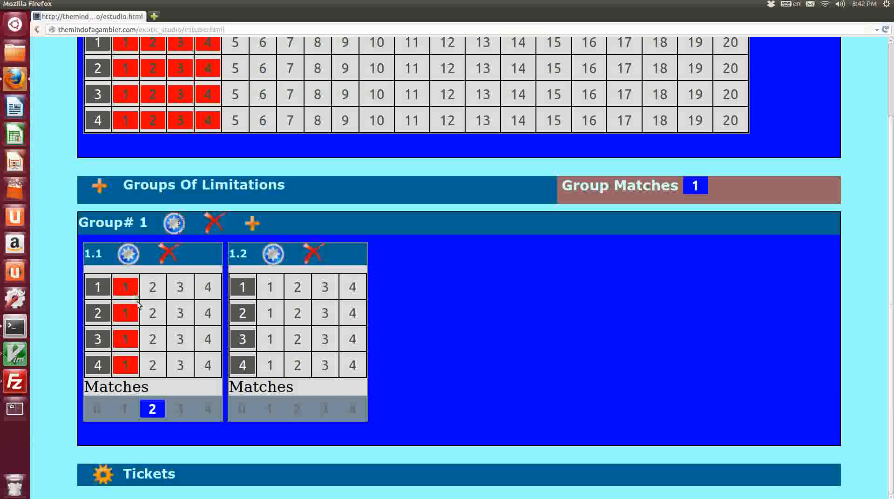
pyautogui.click(298, 365)
pyautogui.click(297, 340)
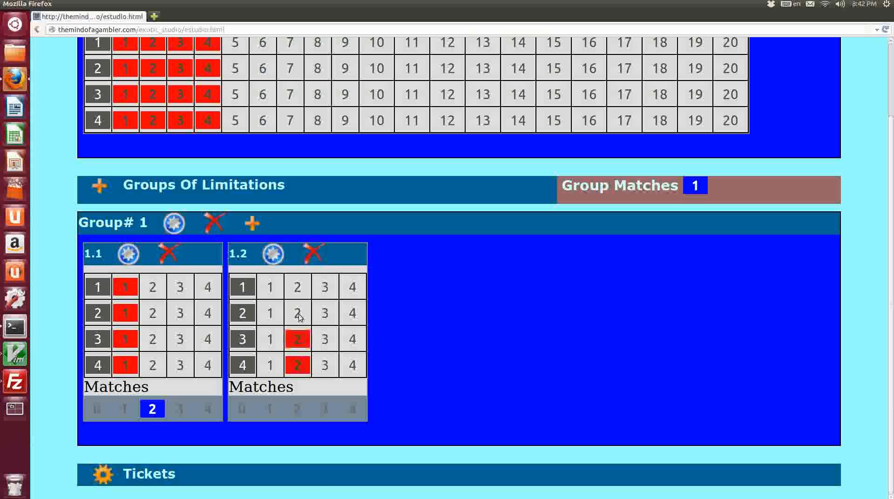
pyautogui.click(298, 313)
pyautogui.click(300, 289)
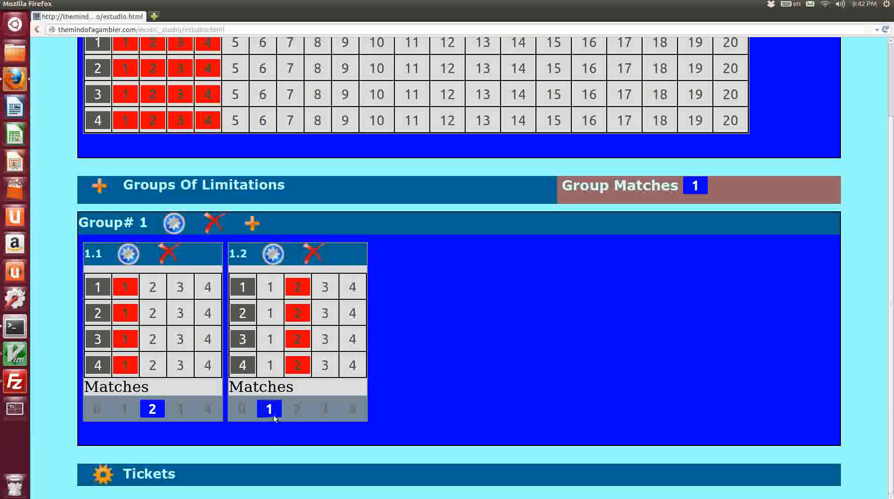
pyautogui.click(297, 410)
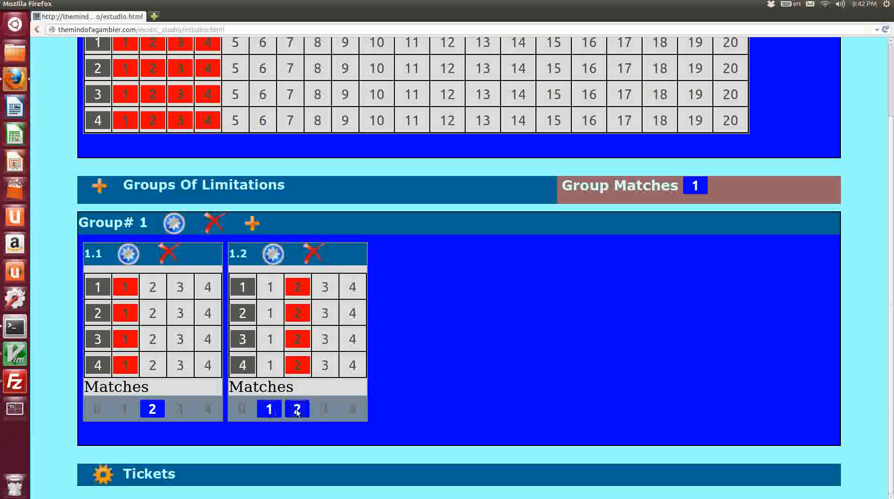
pyautogui.click(325, 409)
pyautogui.click(352, 410)
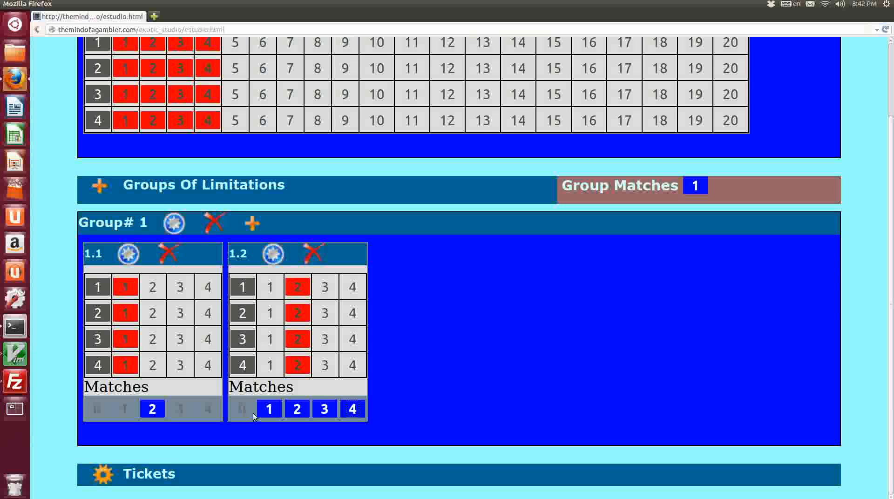
# Review the Full and Developed ticket counts against the two conditions.
pyautogui.scroll(1, 254, 418)
pyautogui.scroll(3, 254, 418)
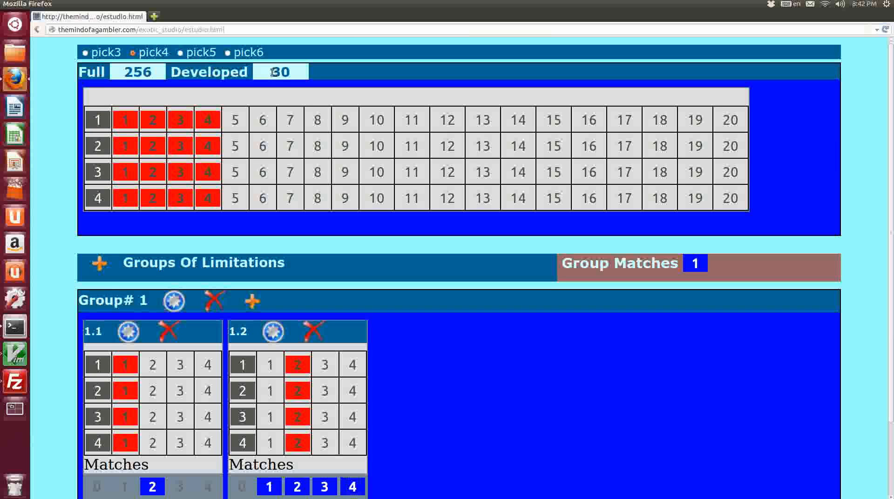
pyautogui.moveTo(274, 72); pyautogui.dragTo(293, 72)
pyautogui.click(293, 72)
pyautogui.moveTo(124, 73); pyautogui.dragTo(158, 73)
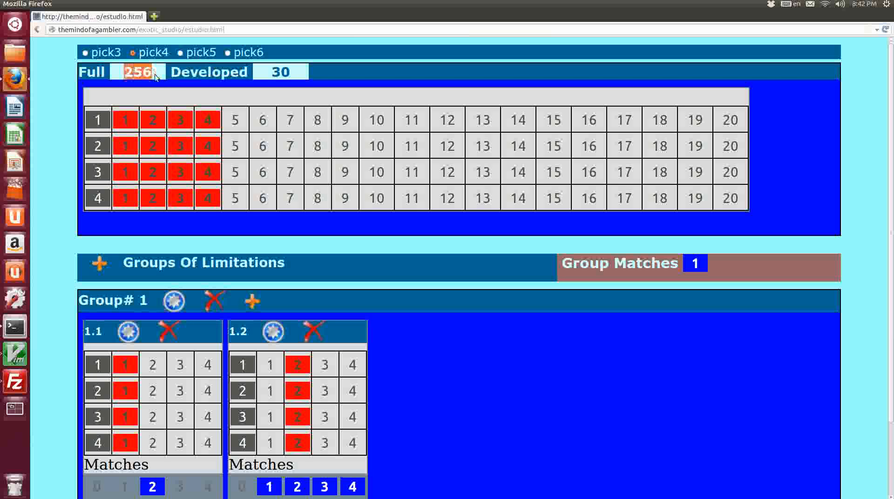
pyautogui.click(274, 72)
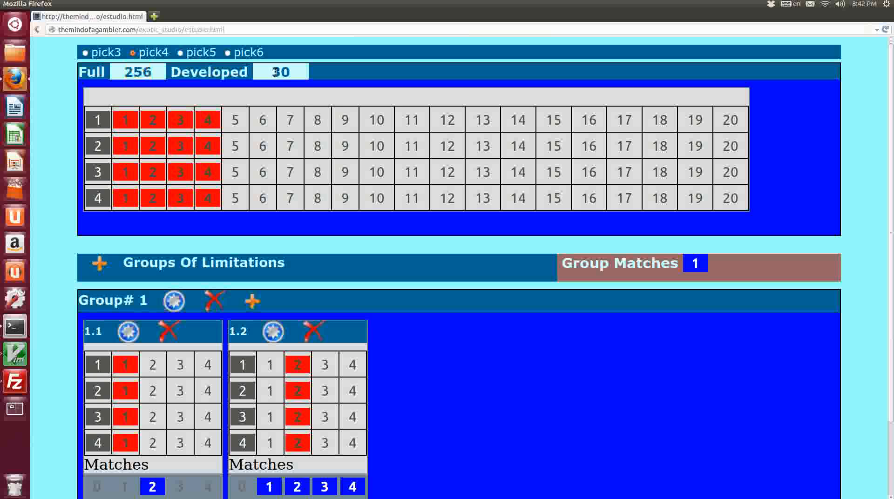
pyautogui.moveTo(275, 72); pyautogui.dragTo(292, 75)
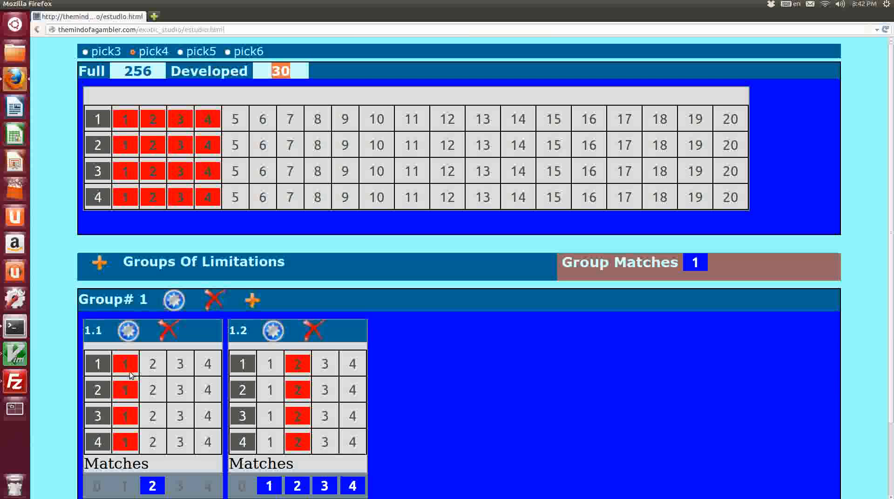
pyautogui.scroll(-3, 130, 377)
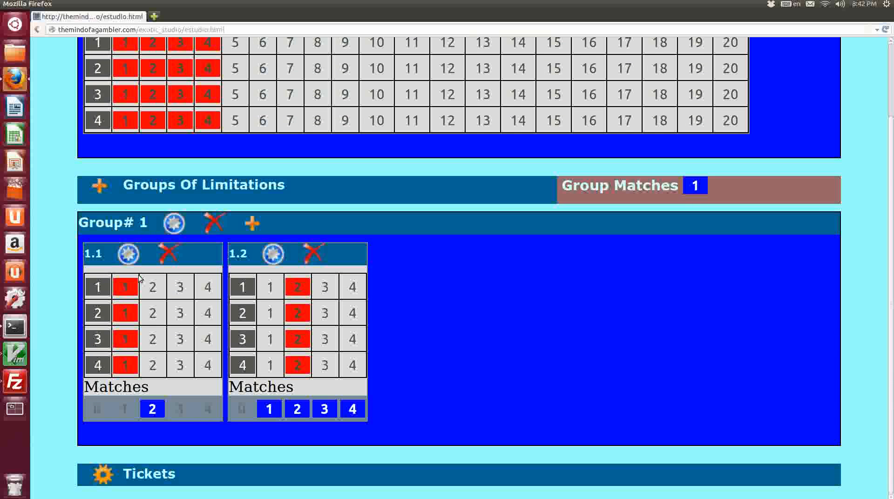
pyautogui.scroll(3, 177, 389)
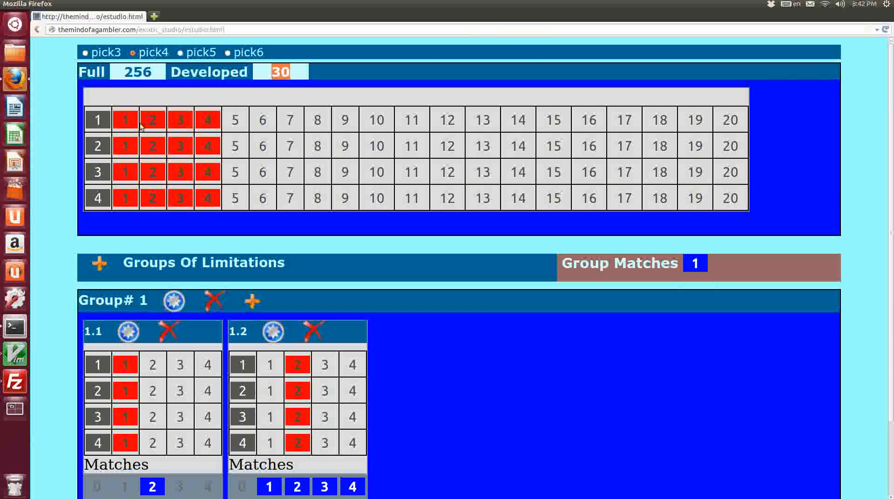
pyautogui.scroll(-1, 122, 482)
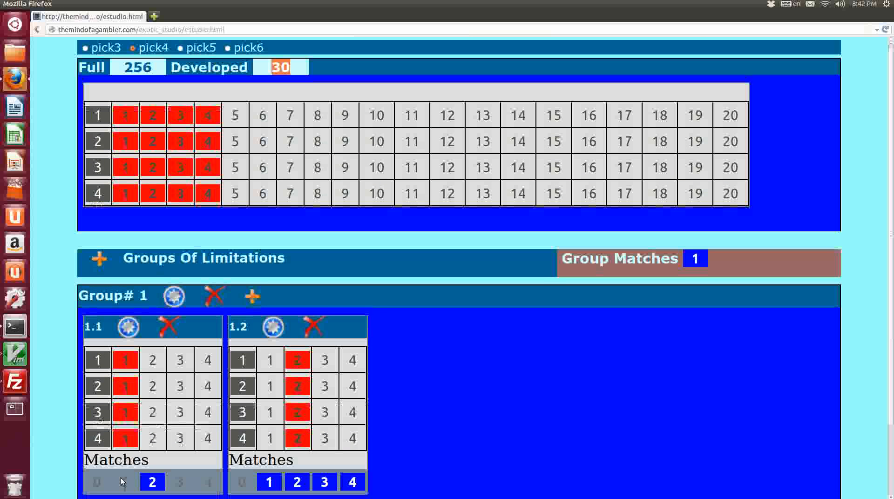
pyautogui.scroll(-3, 122, 482)
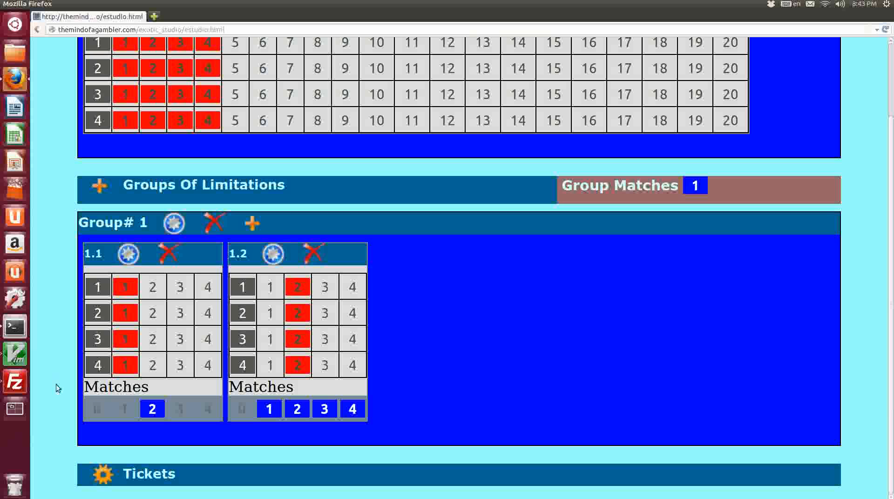
# Open the Tickets section and look through the developed tickets and their combinations.
pyautogui.click(102, 473)
pyautogui.scroll(-5, 69, 380)
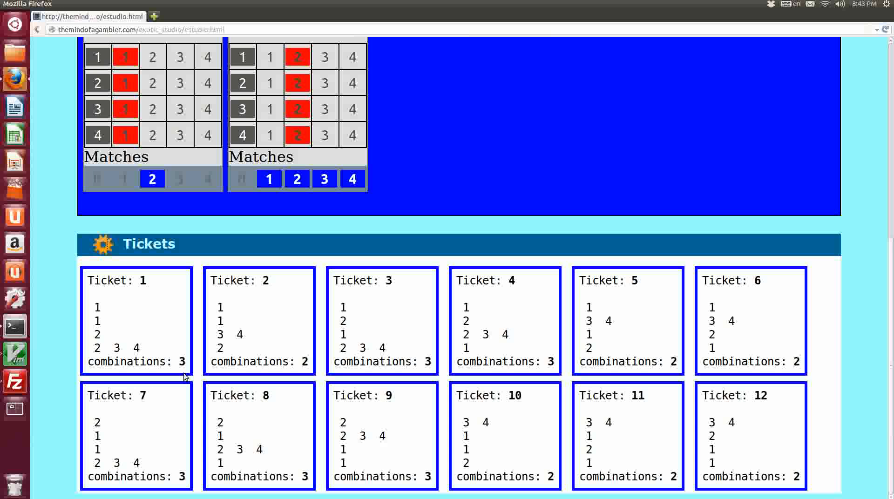
pyautogui.scroll(10, 184, 373)
pyautogui.scroll(-6, 184, 373)
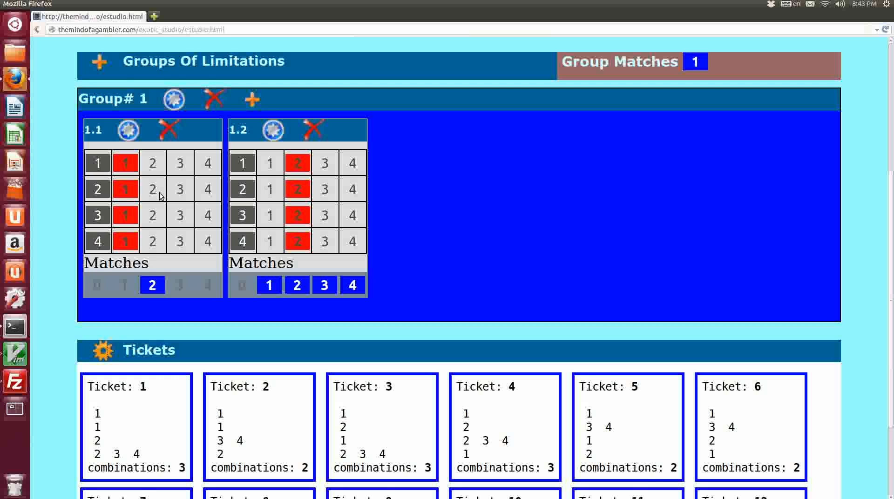
# Add a second limitation group.
pyautogui.click(98, 62)
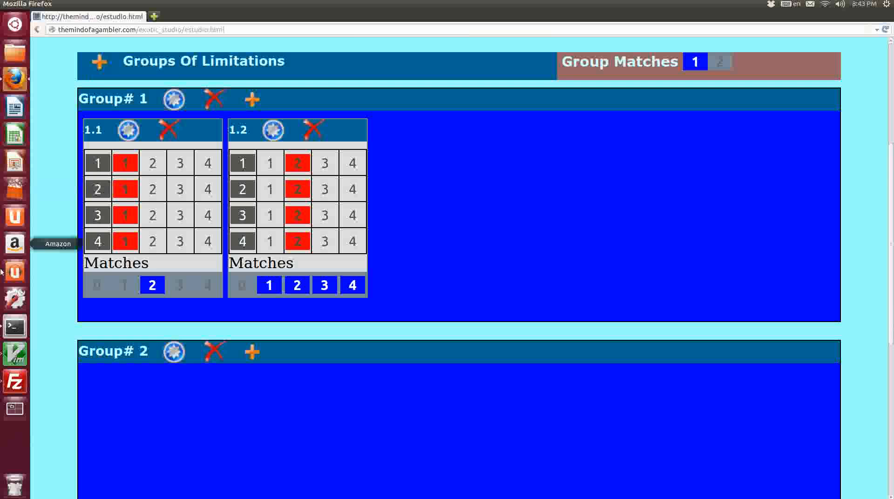
pyautogui.scroll(-3, 74, 345)
pyautogui.scroll(-5, 71, 358)
pyautogui.scroll(6, 72, 331)
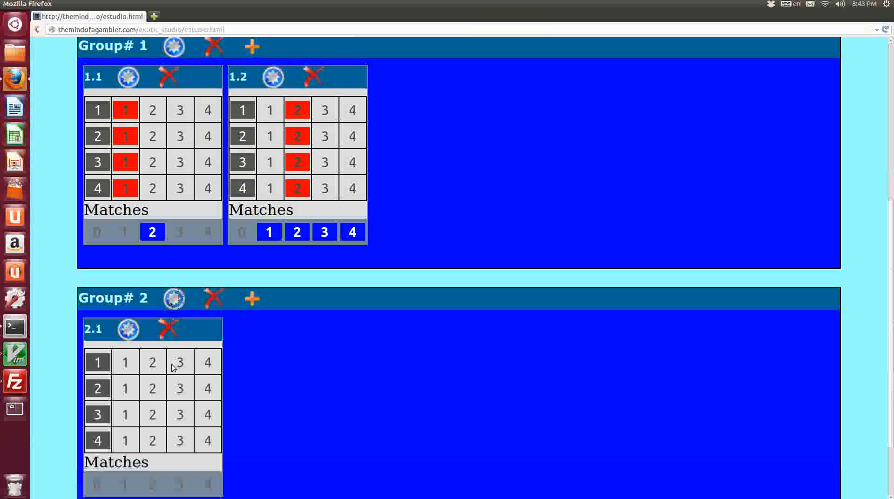
# In condition 2.1, select horse 1 in all four races and accept 3 or 4 matches.
pyautogui.click(123, 368)
pyautogui.click(125, 389)
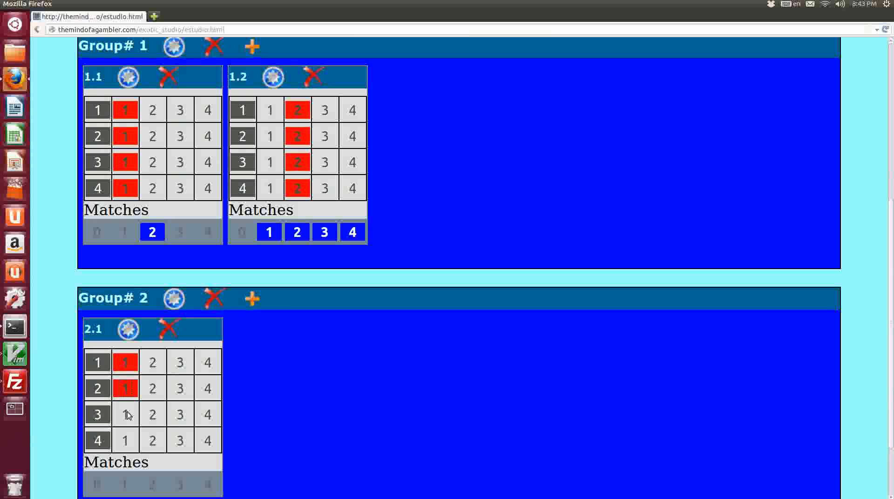
pyautogui.click(125, 414)
pyautogui.click(124, 441)
pyautogui.scroll(-1, 73, 337)
pyautogui.scroll(-1, 75, 340)
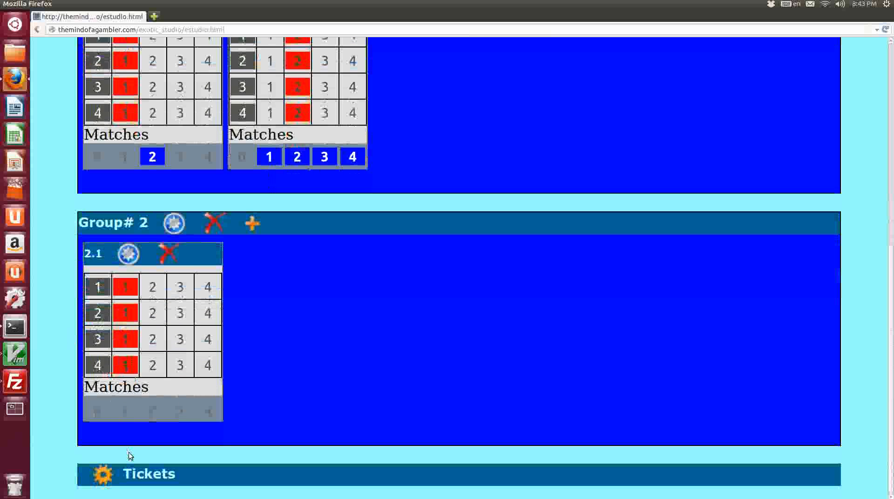
pyautogui.click(205, 411)
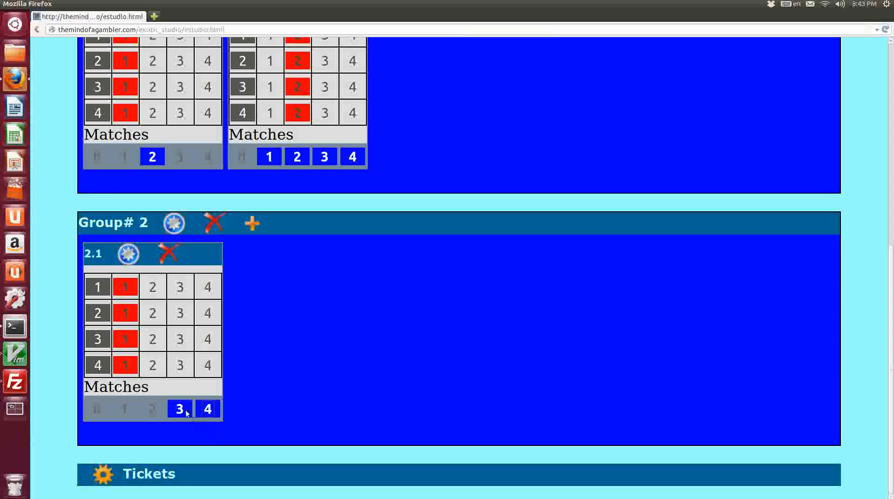
# Compare the Full and Developed ticket counts with the conditions of both limitation groups.
pyautogui.scroll(6, 352, 414)
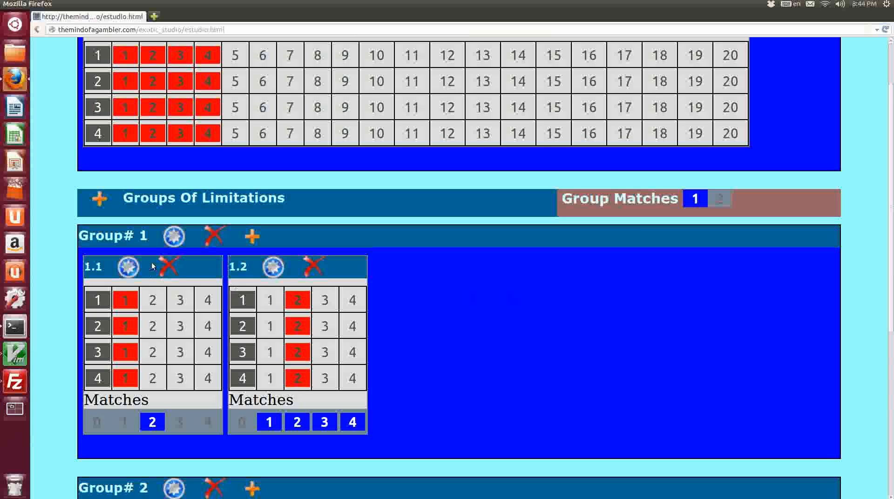
pyautogui.scroll(-1, 204, 320)
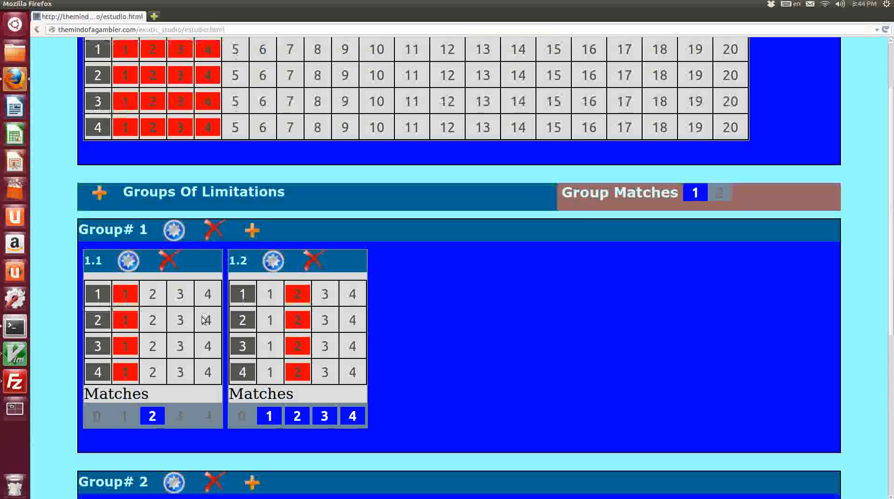
pyautogui.scroll(-5, 204, 320)
pyautogui.scroll(3, 204, 319)
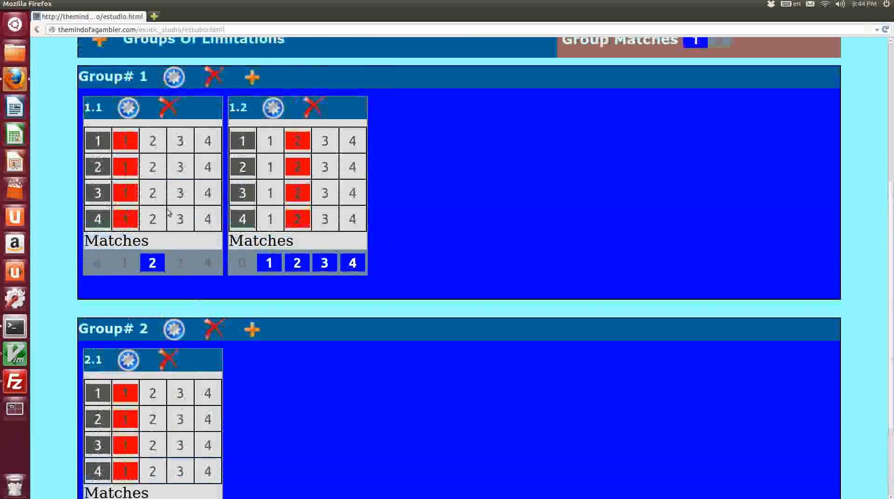
pyautogui.scroll(-1, 185, 425)
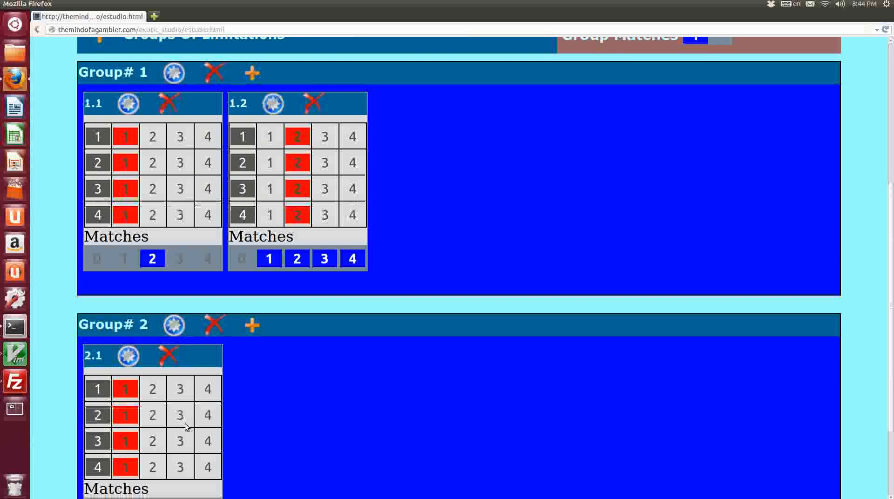
pyautogui.scroll(-2, 185, 425)
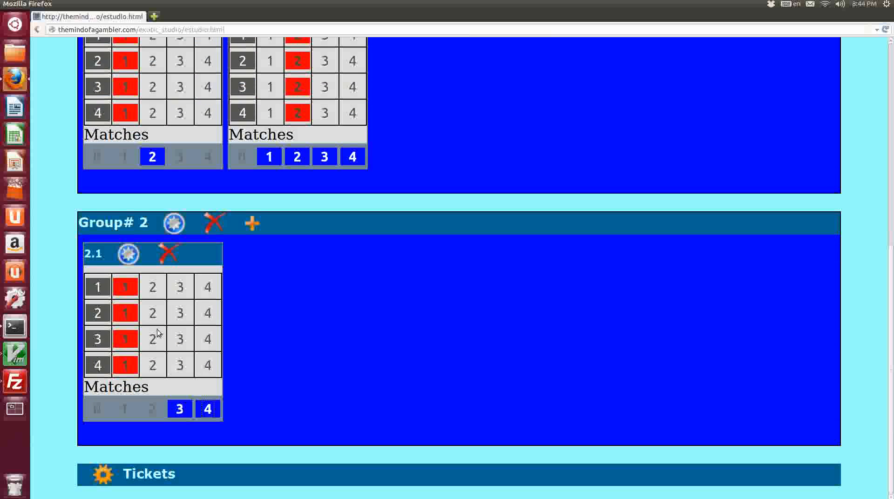
pyautogui.scroll(6, 463, 349)
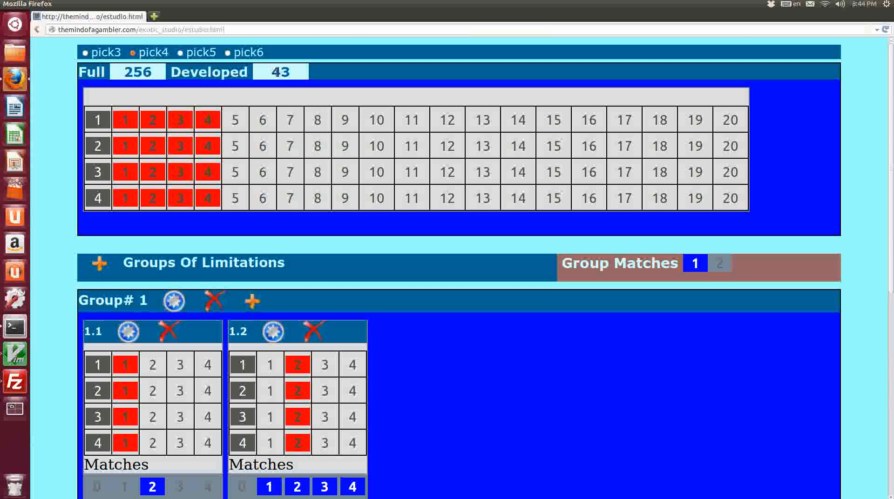
pyautogui.moveTo(270, 72); pyautogui.dragTo(294, 73)
pyautogui.click(510, 333)
pyautogui.scroll(-1, 511, 340)
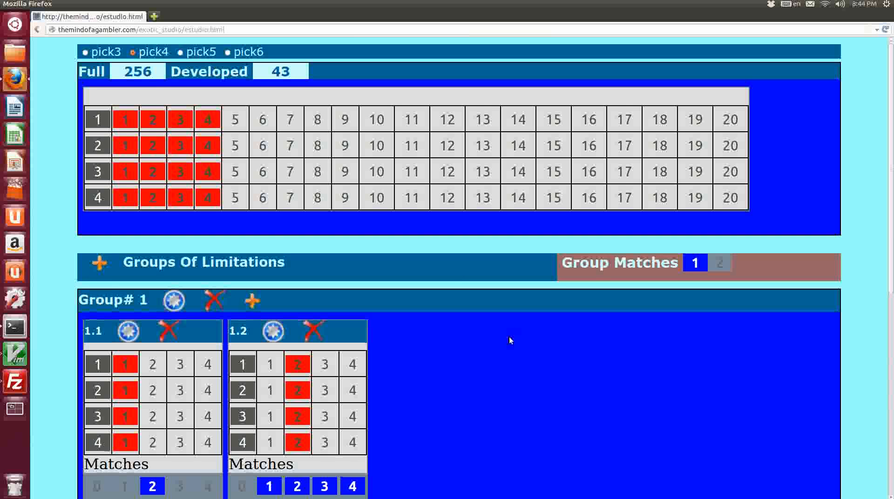
pyautogui.scroll(-10, 511, 340)
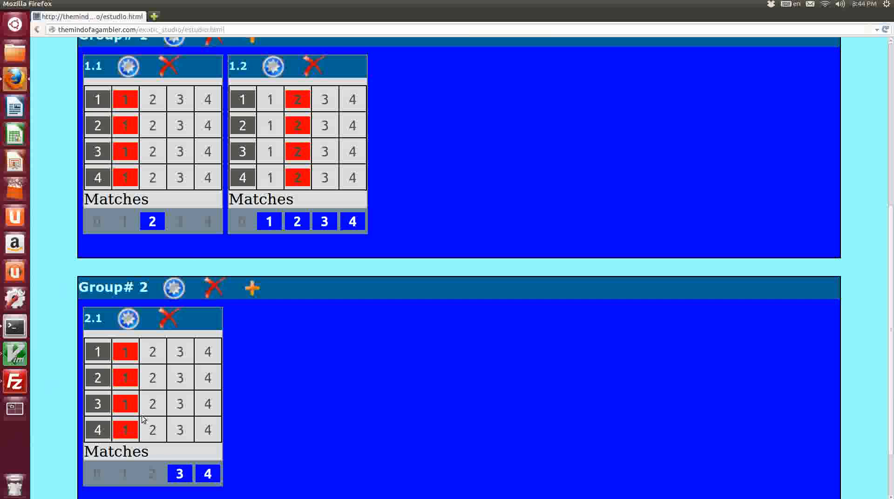
# Review the updated tickets list against groups 1 and 2.
pyautogui.scroll(5, 455, 418)
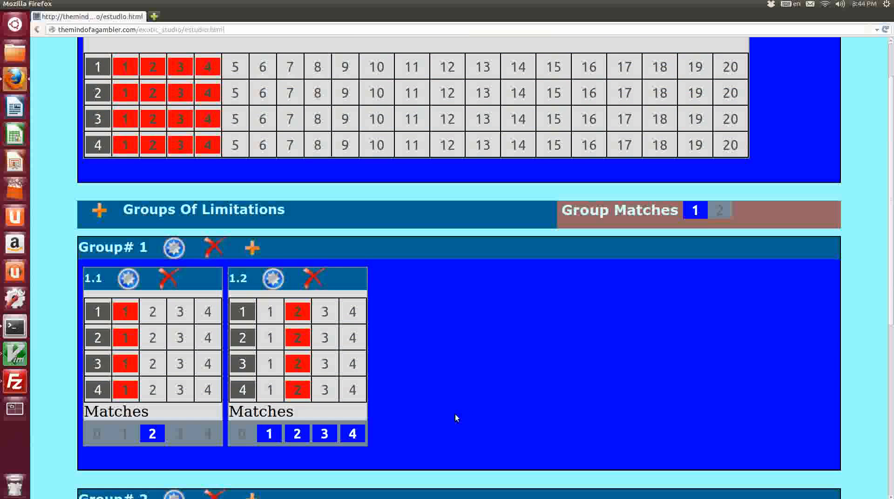
pyautogui.scroll(1, 474, 395)
pyautogui.scroll(-7, 474, 395)
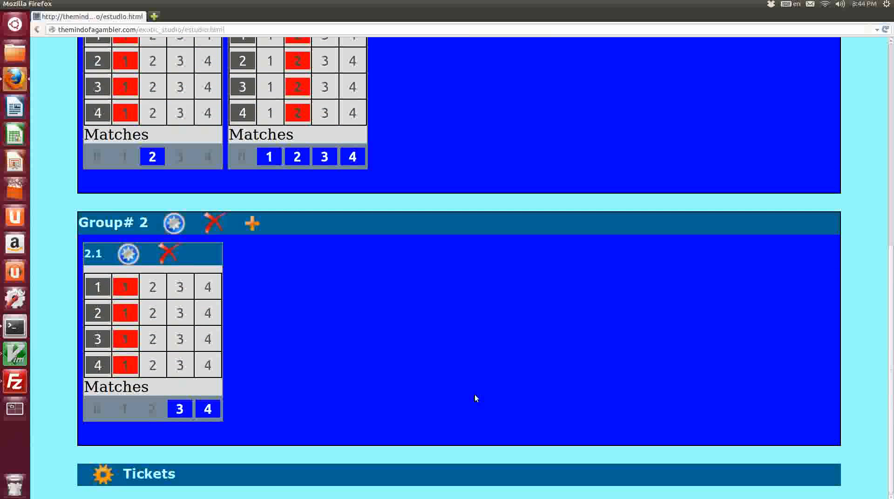
pyautogui.scroll(-3, 252, 401)
pyautogui.scroll(-2, 263, 397)
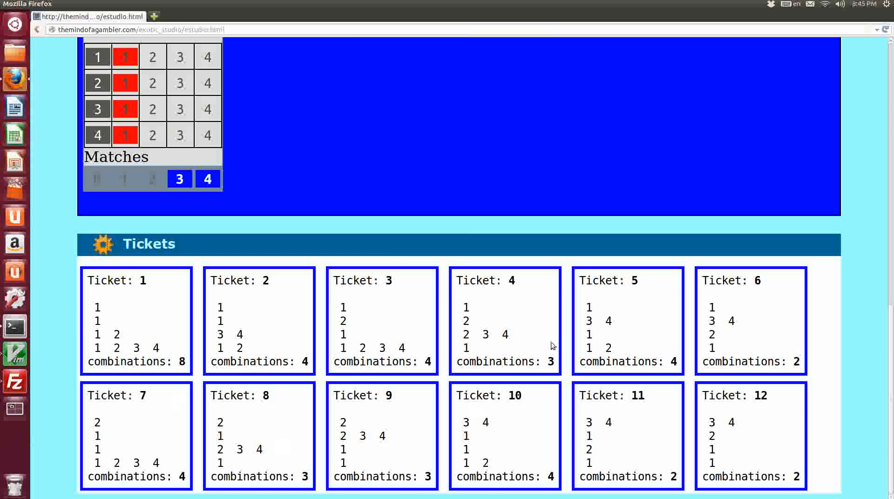
pyautogui.scroll(10, 342, 308)
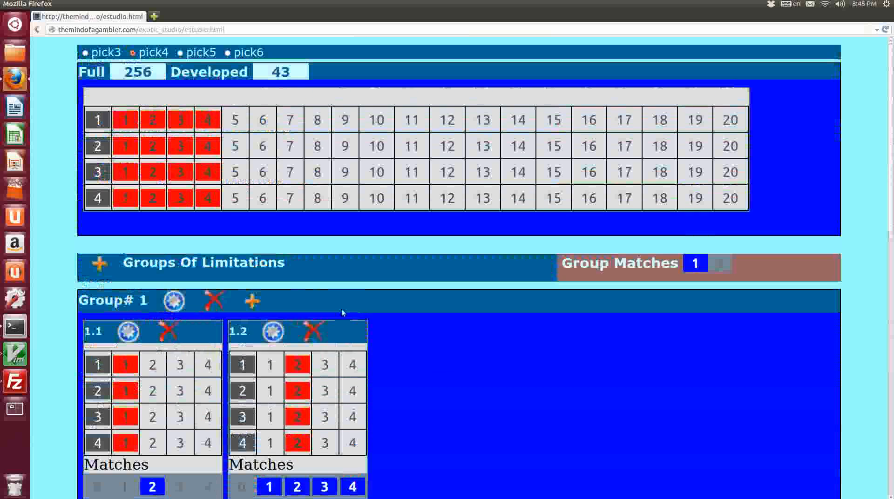
pyautogui.scroll(-7, 71, 274)
pyautogui.scroll(7, 349, 242)
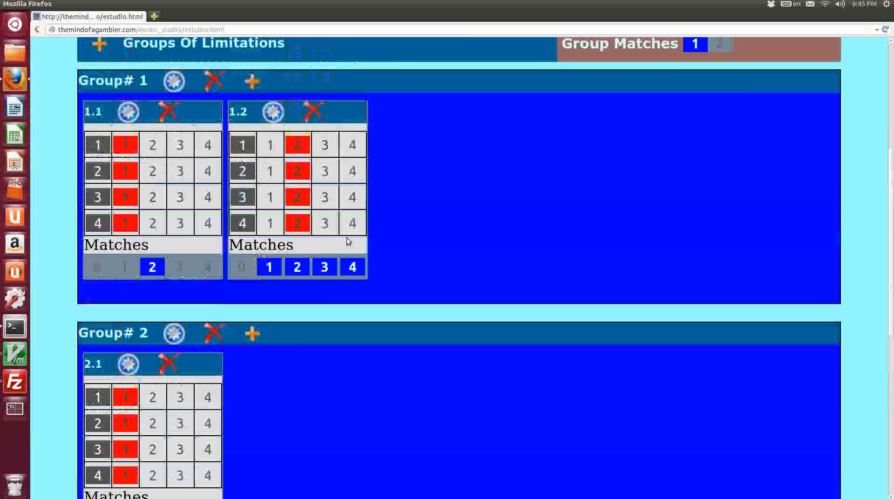
pyautogui.scroll(-7, 233, 312)
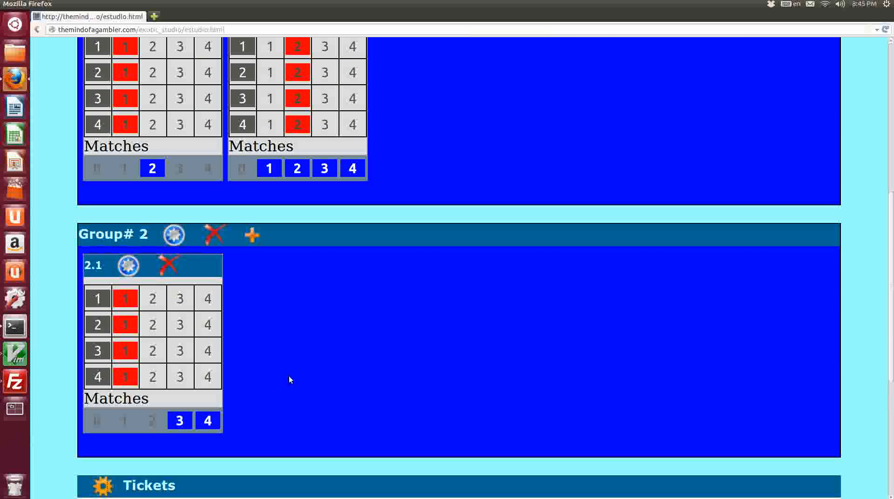
pyautogui.scroll(6, 239, 295)
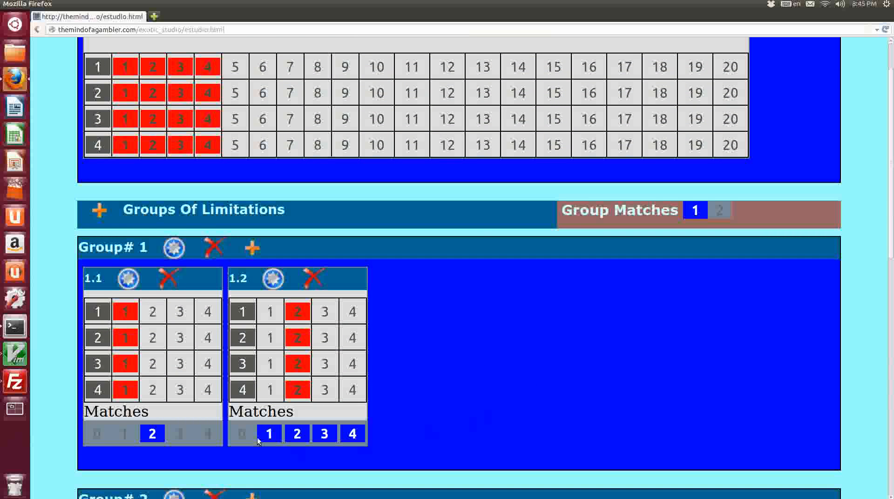
pyautogui.scroll(-3, 144, 386)
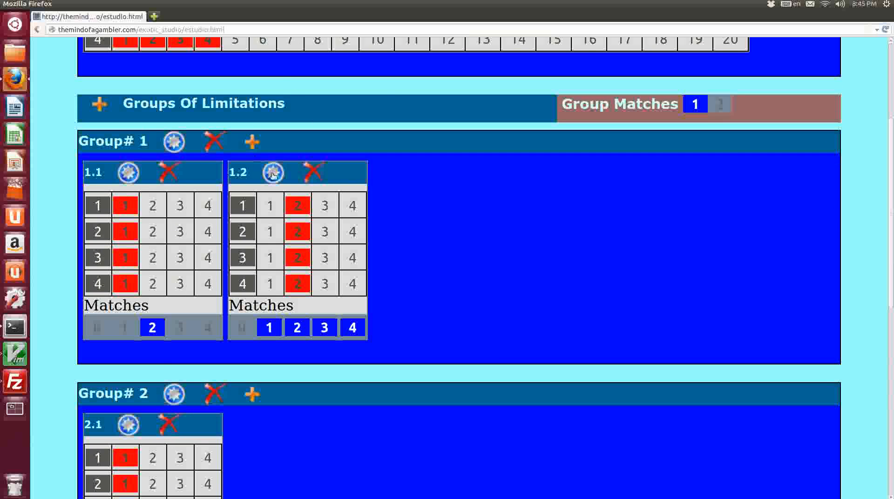
# Delete condition 1.2 from group 1 and remove limitation group 2.
pyautogui.click(316, 176)
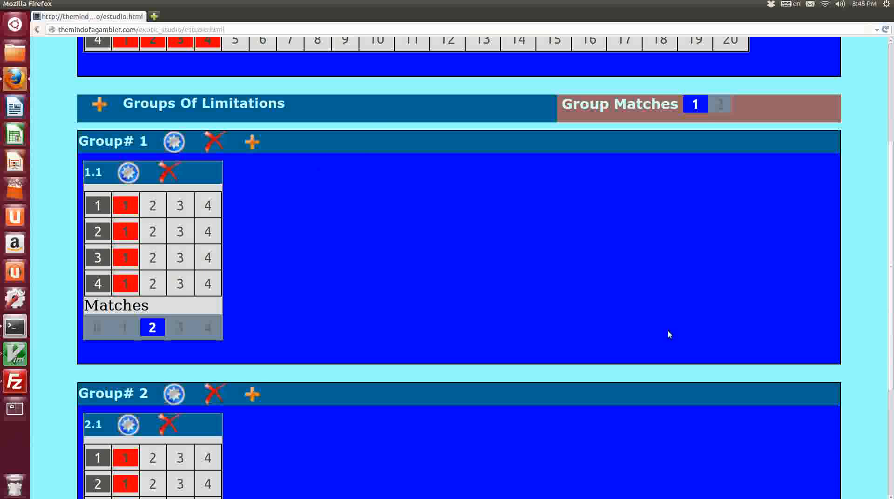
pyautogui.scroll(6, 420, 329)
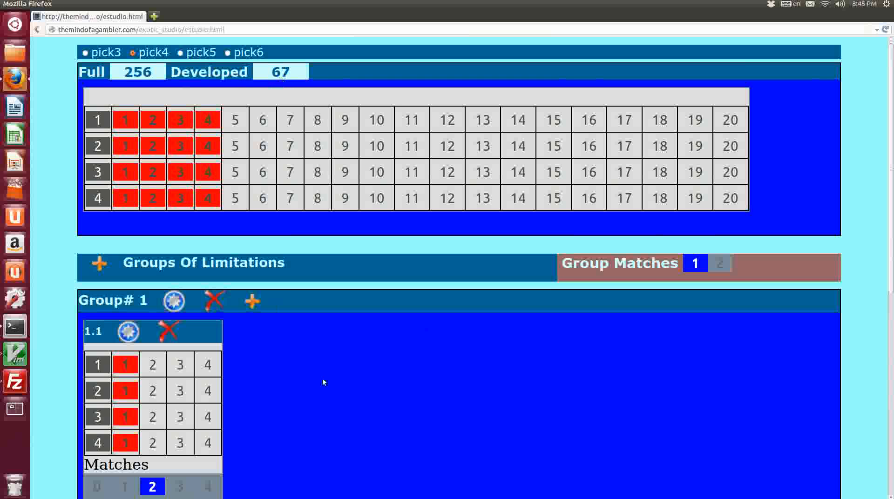
pyautogui.scroll(-8, 312, 380)
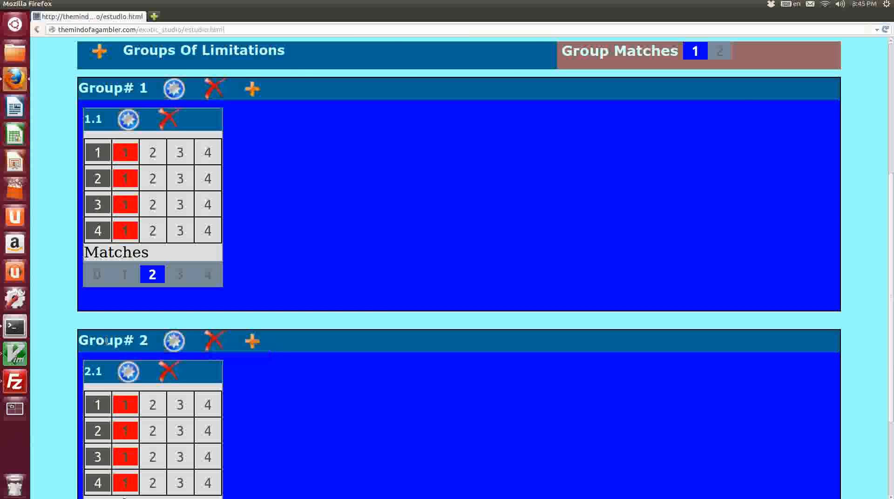
pyautogui.click(213, 339)
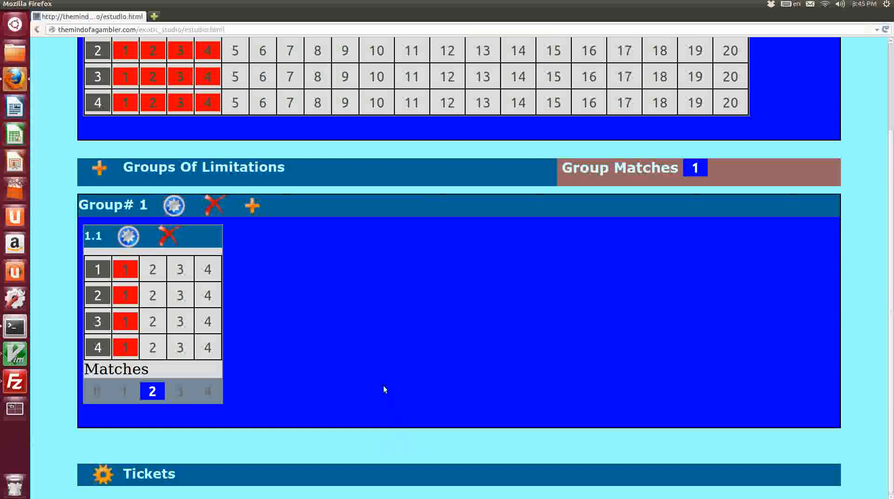
pyautogui.scroll(4, 412, 371)
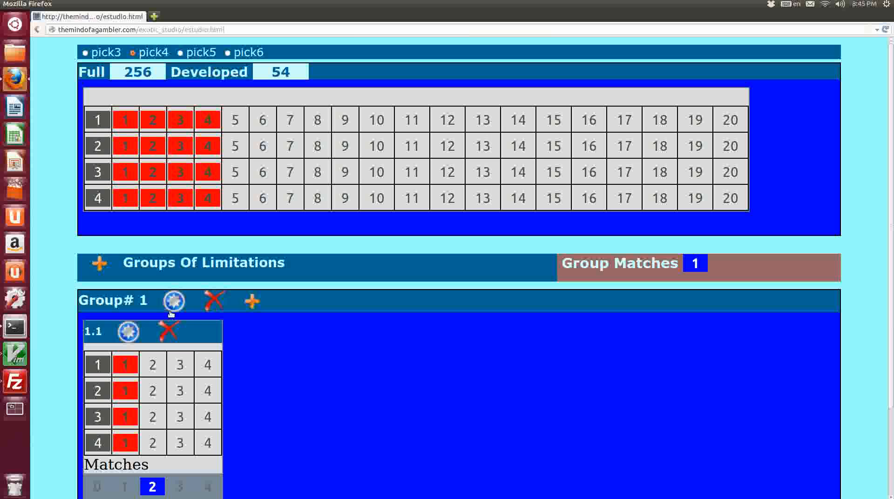
pyautogui.click(252, 301)
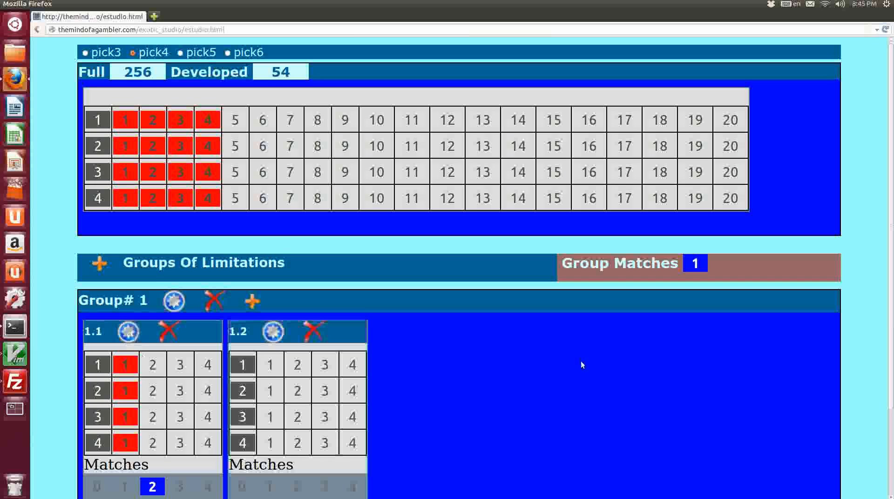
pyautogui.scroll(-3, 368, 350)
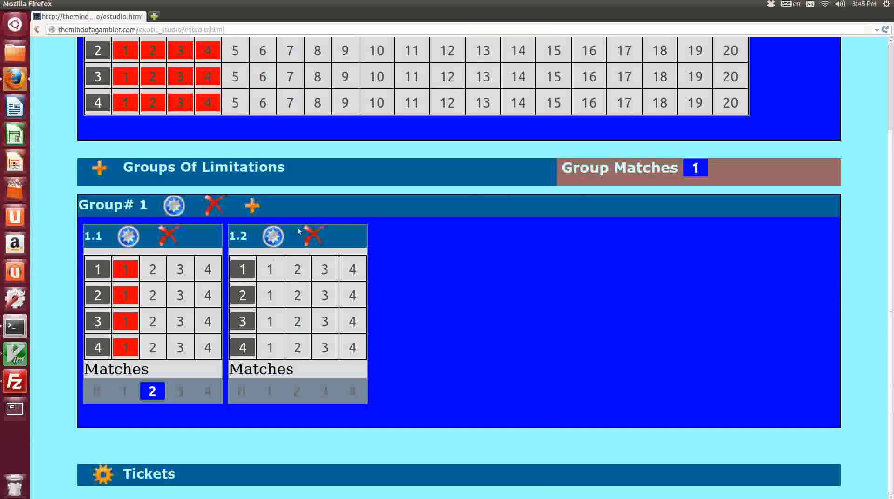
pyautogui.click(316, 234)
pyautogui.scroll(3, 569, 304)
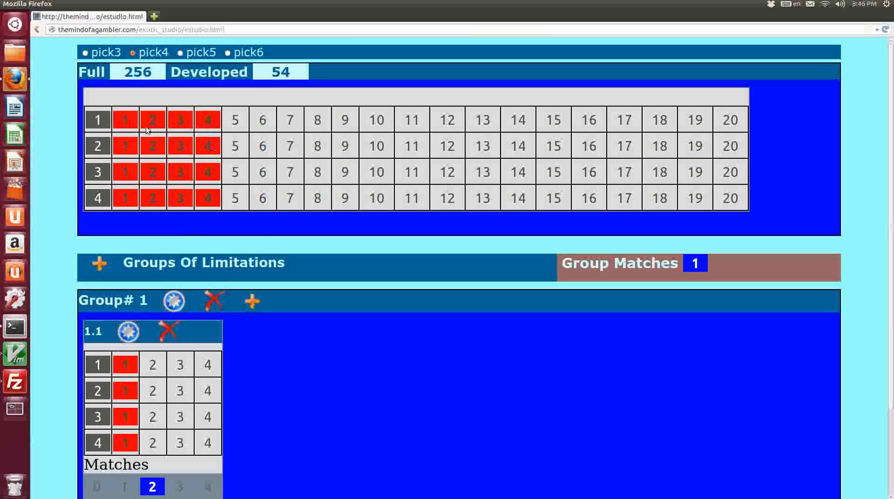
# Add horses 5 and 6 to the selections in races 1, 2 and 3.
pyautogui.click(236, 121)
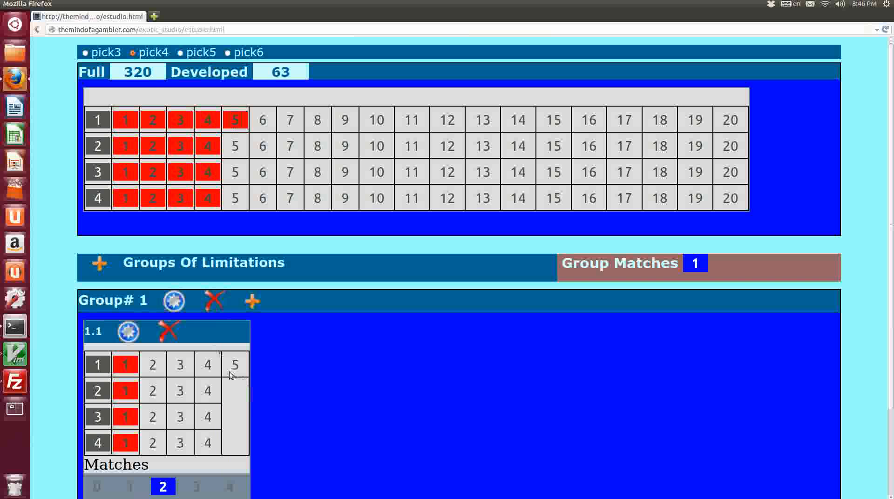
pyautogui.scroll(-4, 239, 409)
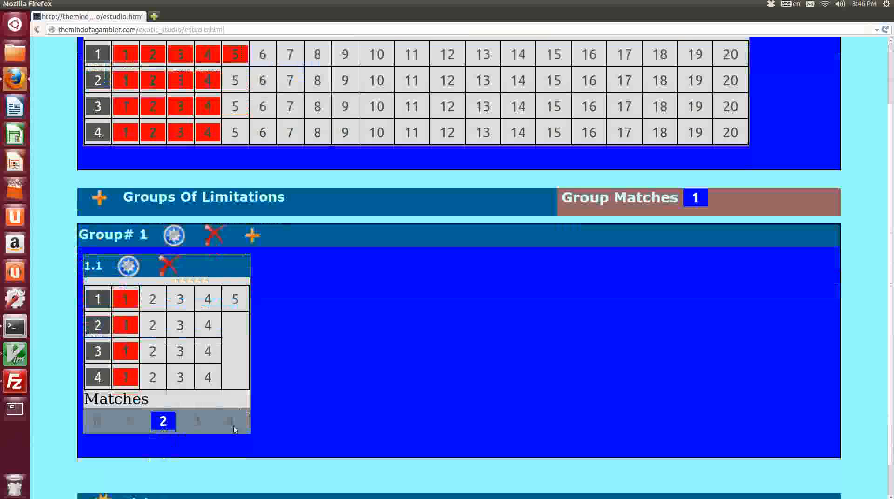
pyautogui.scroll(4, 180, 397)
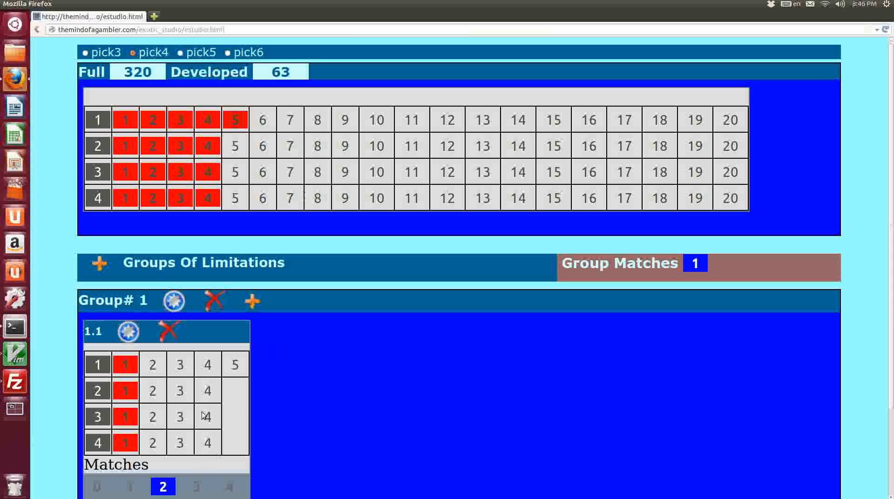
pyautogui.click(269, 128)
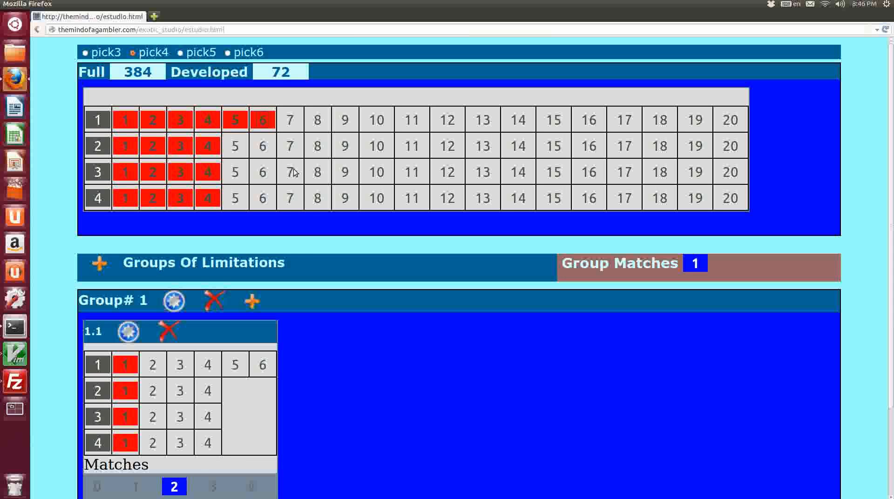
pyautogui.click(261, 147)
pyautogui.click(245, 149)
pyautogui.click(235, 172)
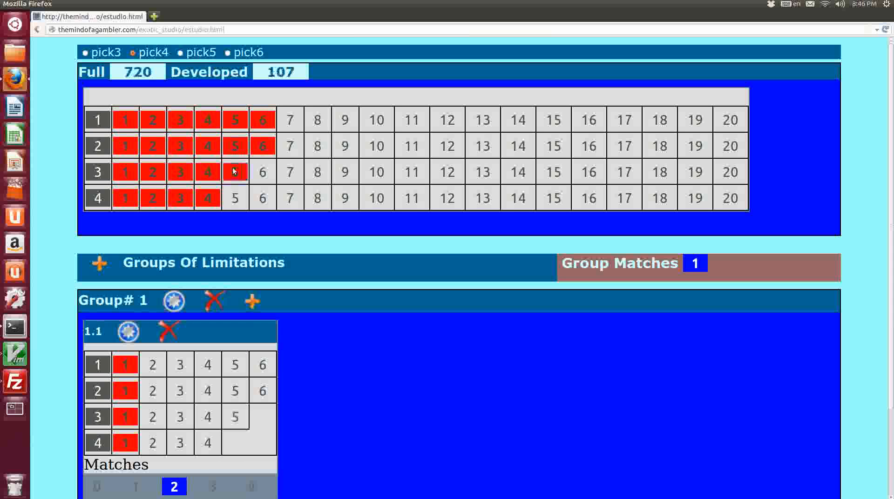
pyautogui.click(262, 172)
# In race 4, keep only horses 1, 2 and 3 selected.
pyautogui.click(263, 198)
pyautogui.click(208, 198)
pyautogui.click(234, 202)
pyautogui.click(208, 198)
pyautogui.click(208, 198)
pyautogui.click(236, 198)
pyautogui.click(263, 198)
pyautogui.scroll(-4, 416, 334)
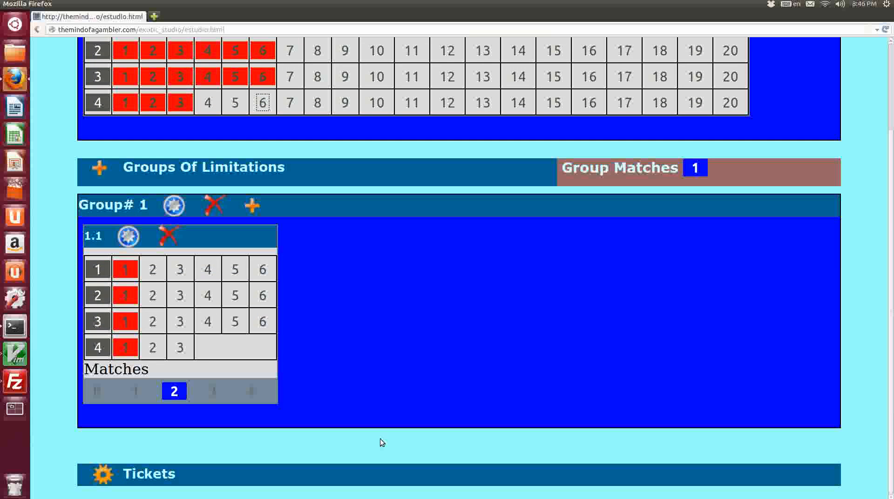
pyautogui.scroll(4, 375, 444)
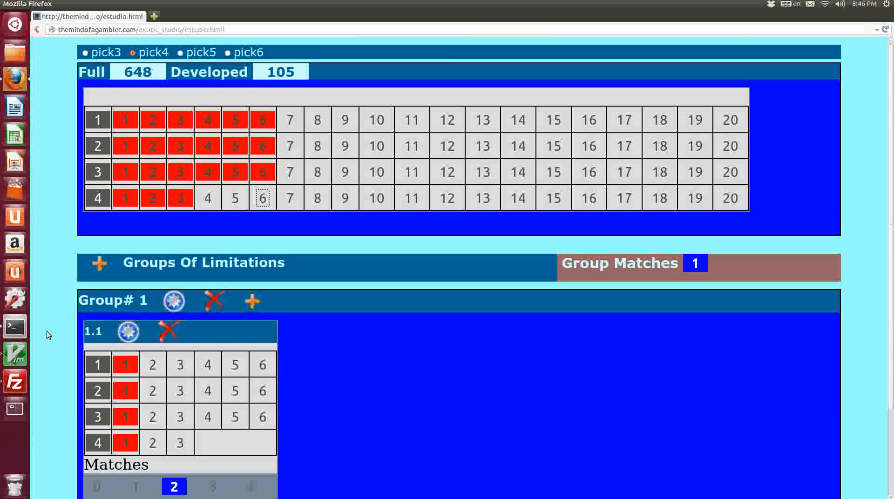
pyautogui.scroll(-4, 46, 331)
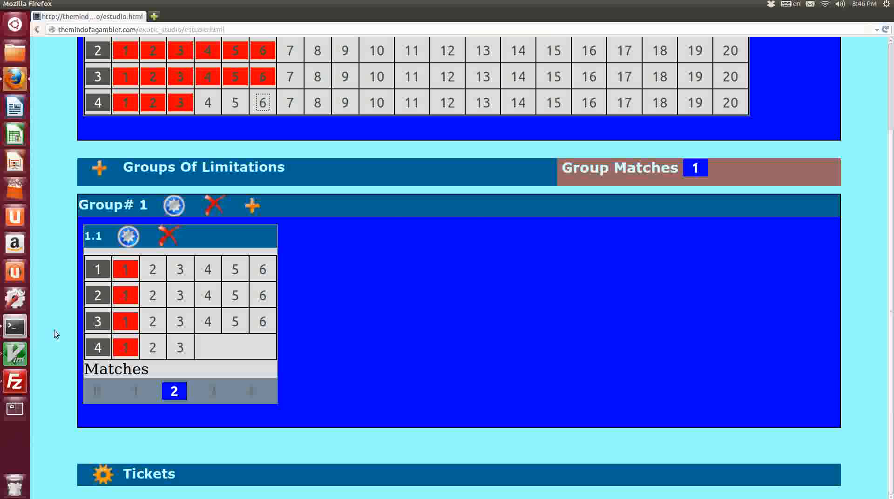
# Switch to the Terminal window.
pyautogui.hotkey('alt', 'Tab')
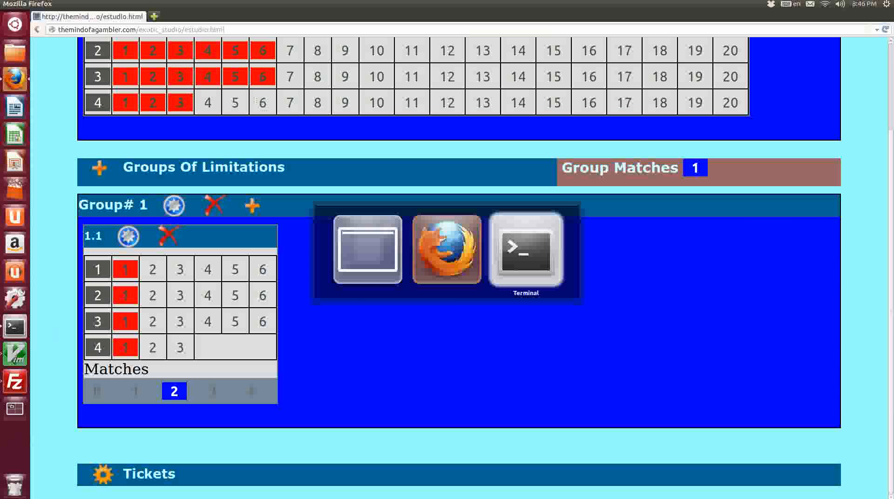